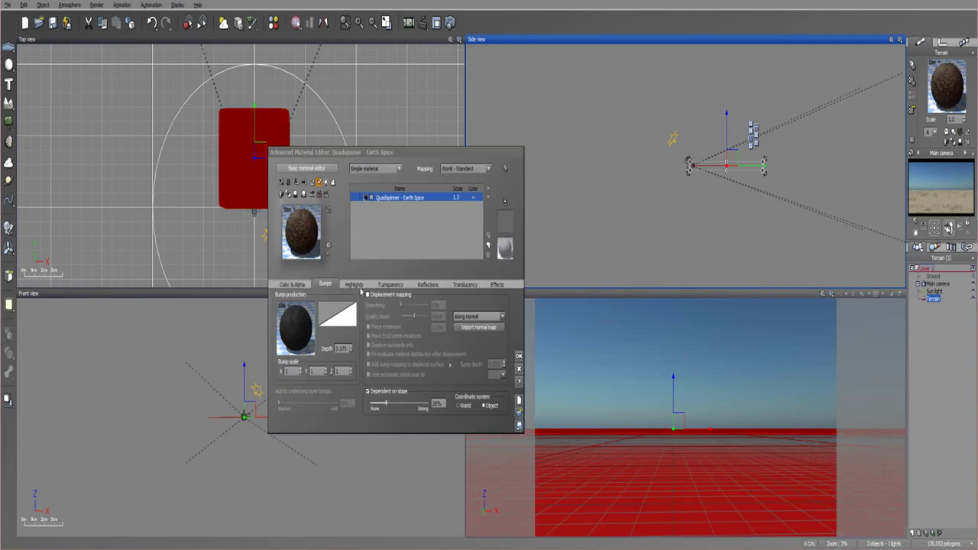
Set the bump depth of the terrain's Earth Spice material to 1.2.
double_click(338, 349)
text(1.2)
click(517, 392)
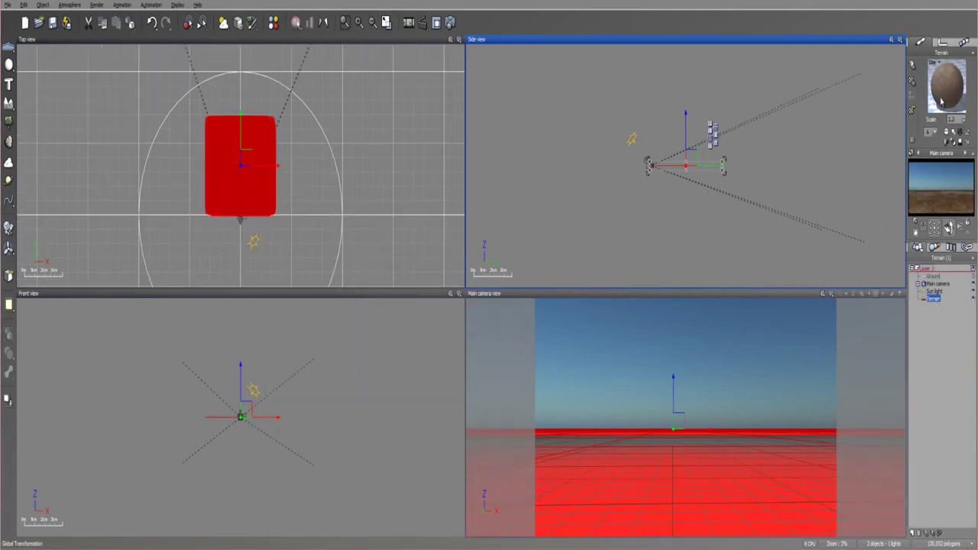
Convert the terrain material to an EcoSystem and add a plant species from the Trees collection.
double_click(942, 98)
click(398, 168)
click(390, 195)
click(292, 286)
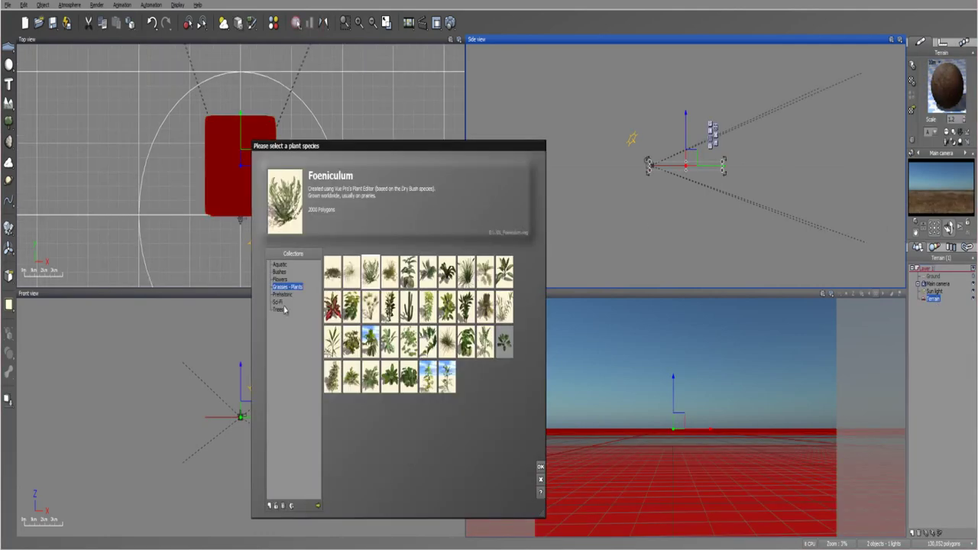
click(284, 308)
double_click(397, 382)
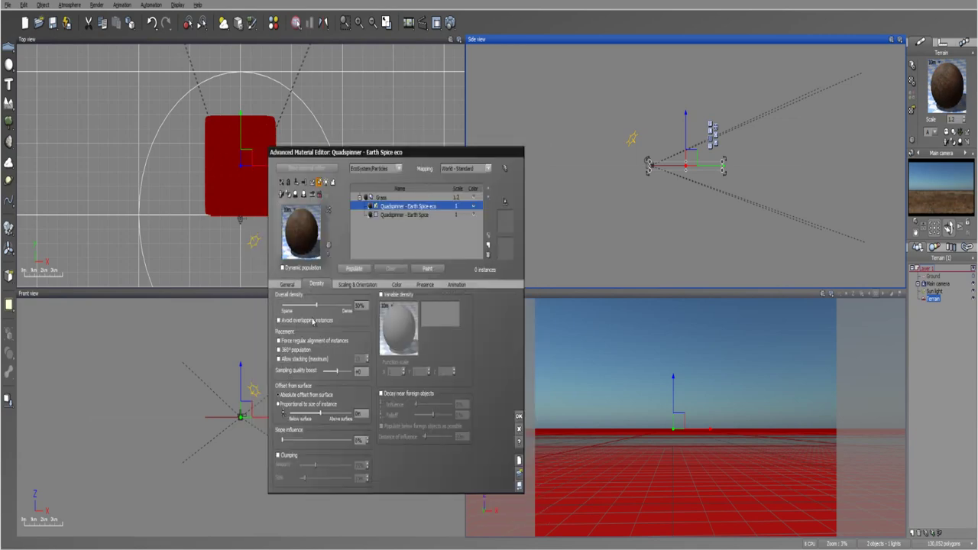
Set the EcoSystem's overall scaling to 35 and populate the terrain with trees.
click(357, 284)
text(35)
click(356, 270)
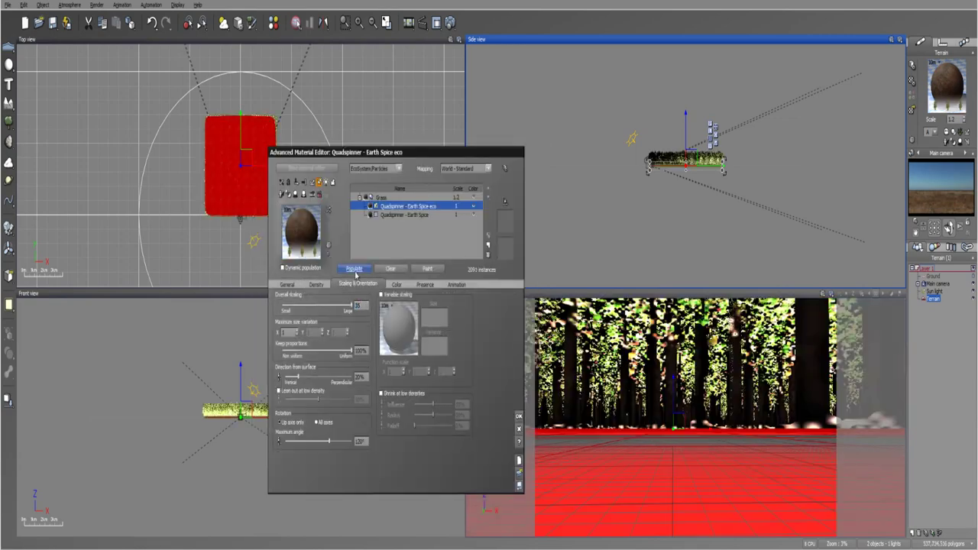
right_drag(878, 412, 886, 305)
scroll(241, 226, up, 5)
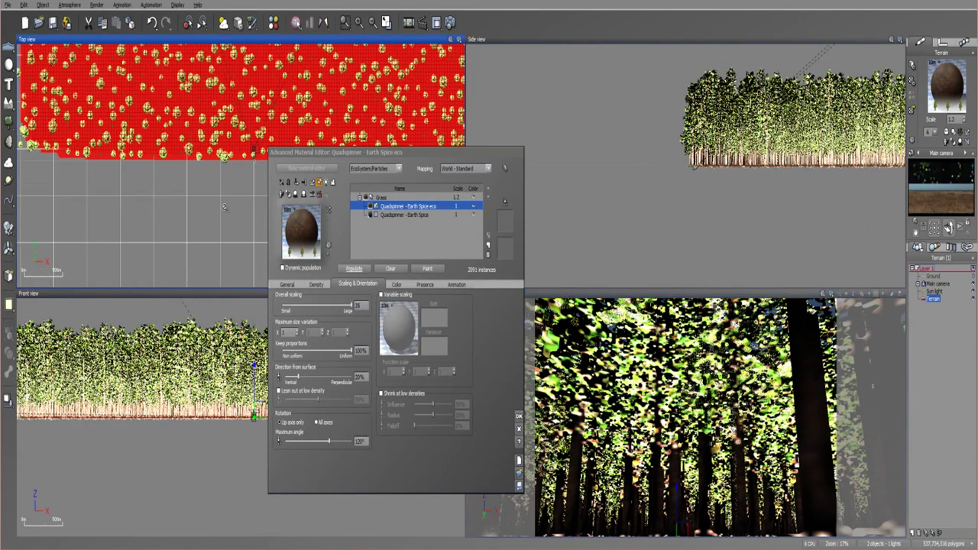
Enlarge the terrain to about twice its width and repopulate it, switching the EcoSystem to Dynamic Population.
scroll(212, 200, down, 6)
drag(192, 197, 152, 253)
drag(196, 237, 215, 169)
click(354, 269)
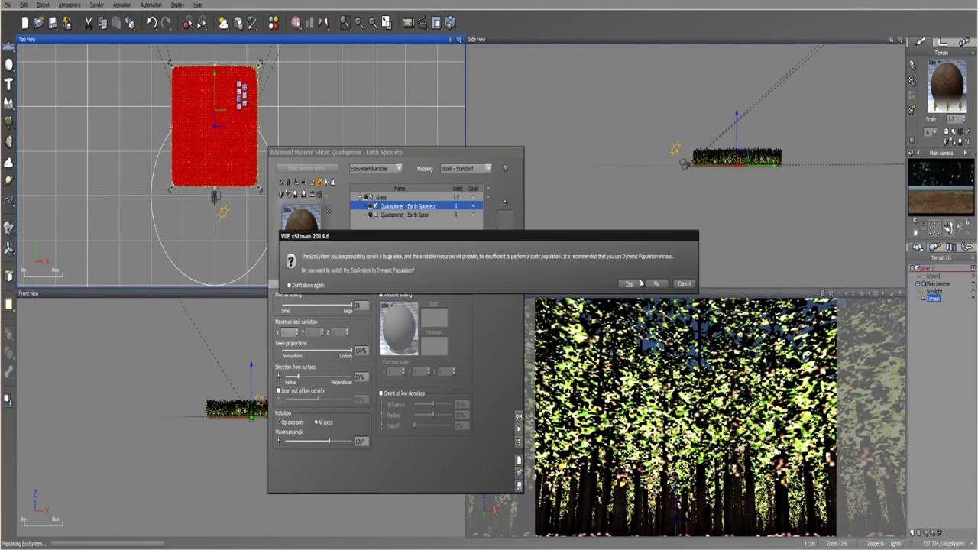
click(629, 283)
click(317, 284)
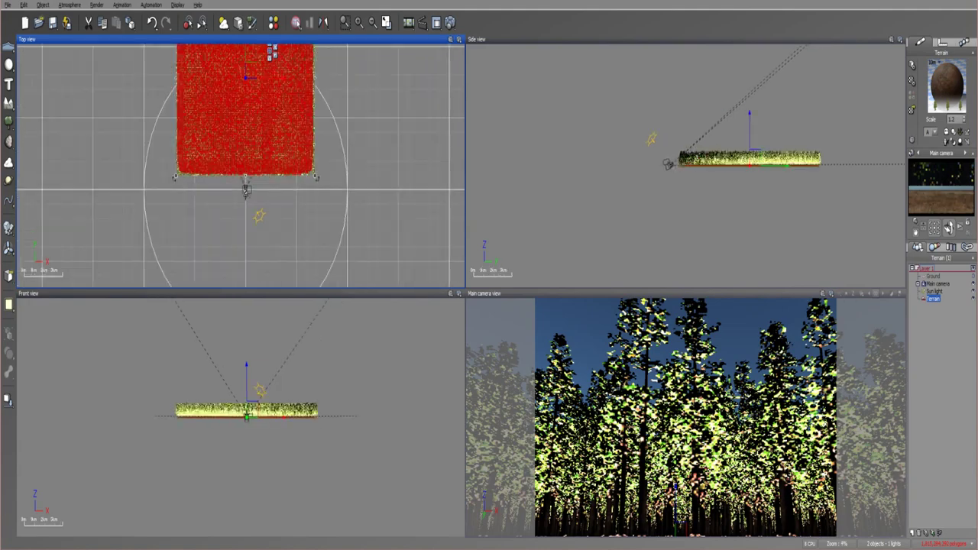
Position the main camera at the front edge of the forest, looking into the trees, and clear the selection.
right_drag(247, 217, 242, 224)
scroll(243, 224, up, 5)
drag(248, 223, 281, 85)
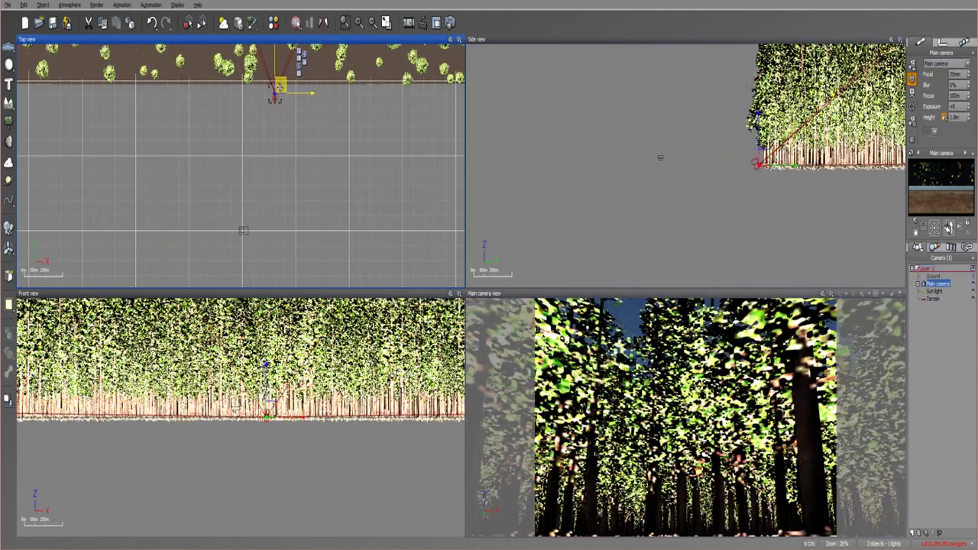
right_drag(279, 92, 279, 194)
drag(280, 192, 284, 188)
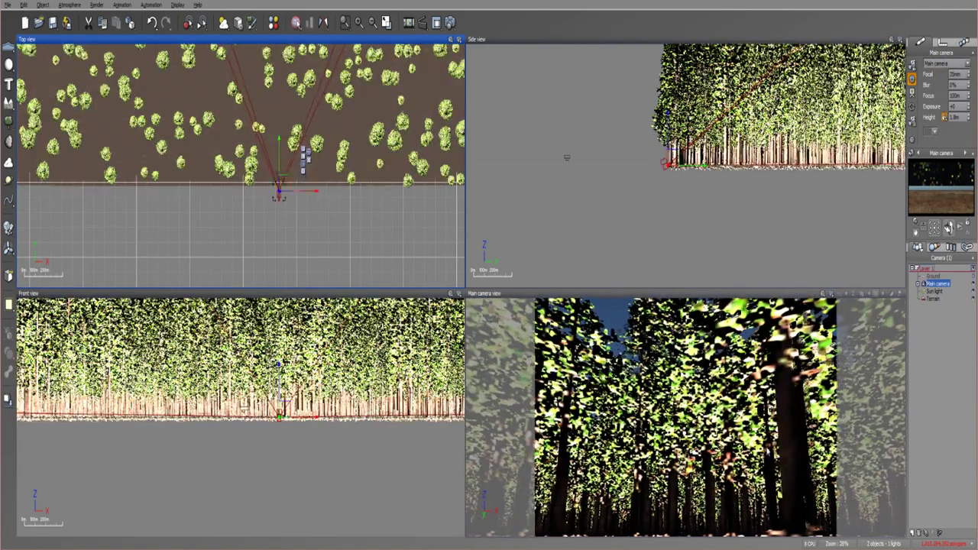
right_drag(816, 374, 816, 357)
click(937, 388)
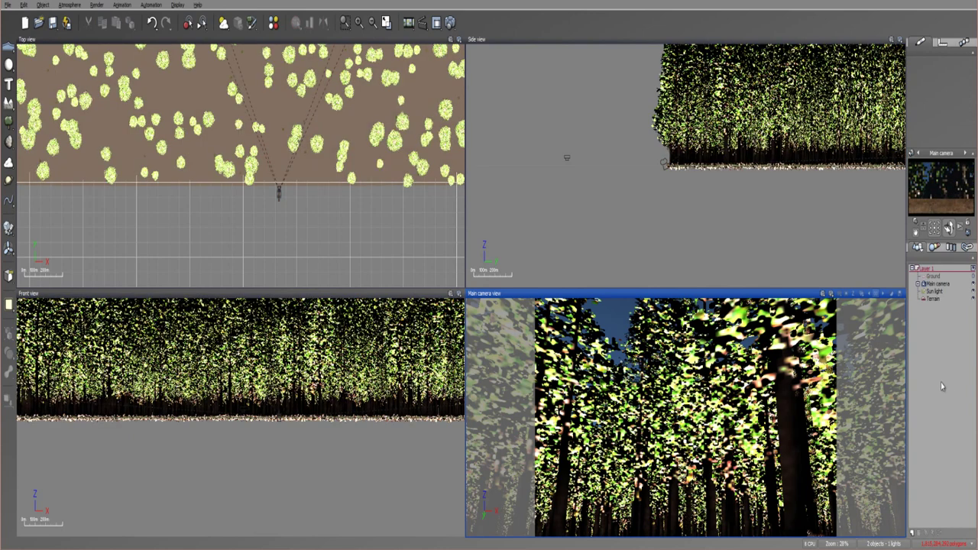
Switch the atmosphere to the Volumetric model with automatic atmosphere and exposure adjustment, and use Global radiosity lighting.
click(228, 23)
click(375, 150)
click(349, 167)
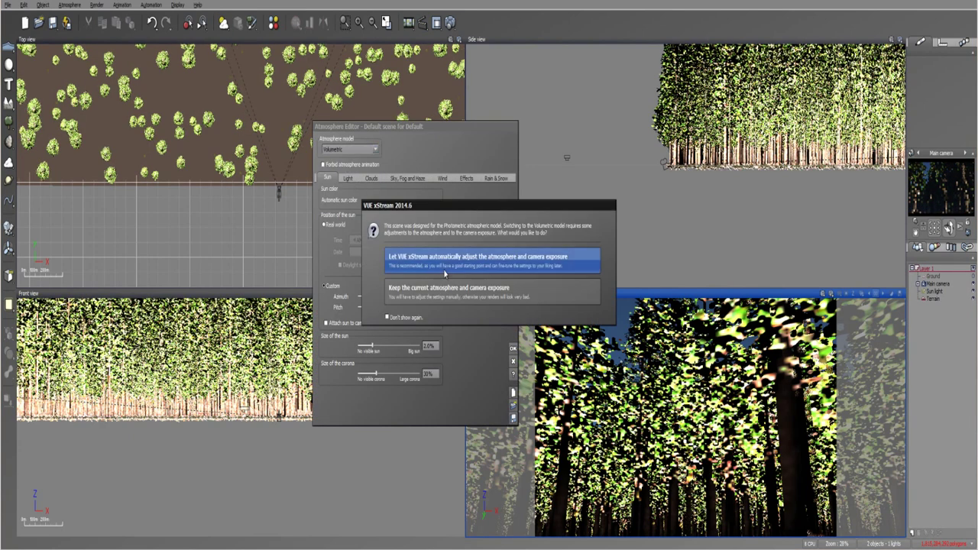
click(446, 272)
click(350, 179)
click(337, 236)
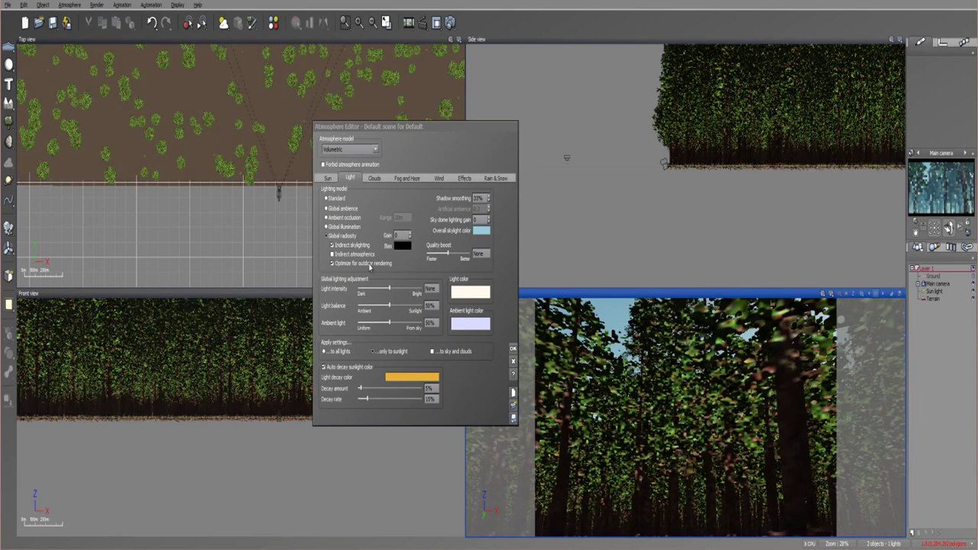
Change the atmosphere's haze color to a dark blue.
click(405, 181)
double_click(436, 258)
drag(462, 273, 461, 281)
click(471, 321)
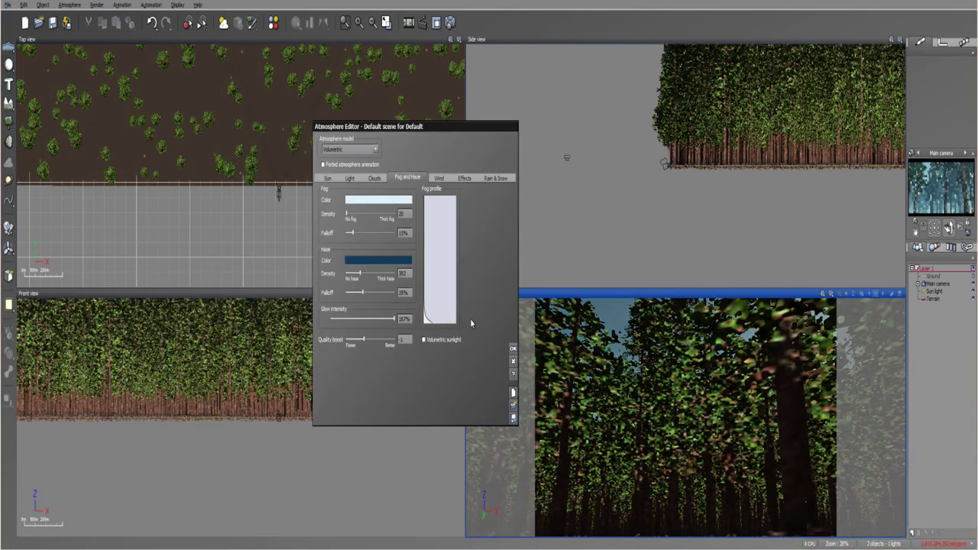
Change the haze color to near black and set the haze falloff to 81%.
double_click(437, 259)
drag(398, 283, 377, 300)
drag(459, 280, 459, 290)
click(467, 319)
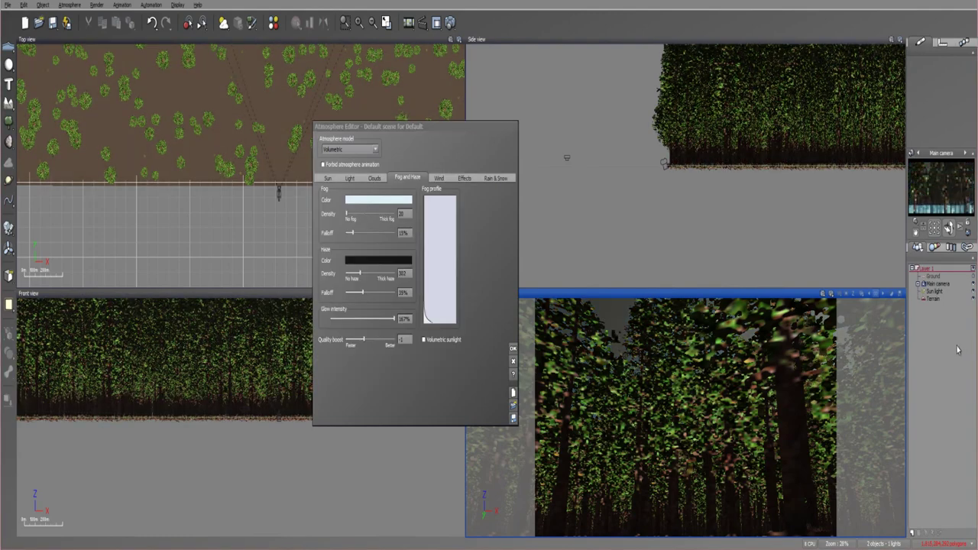
drag(363, 293, 386, 293)
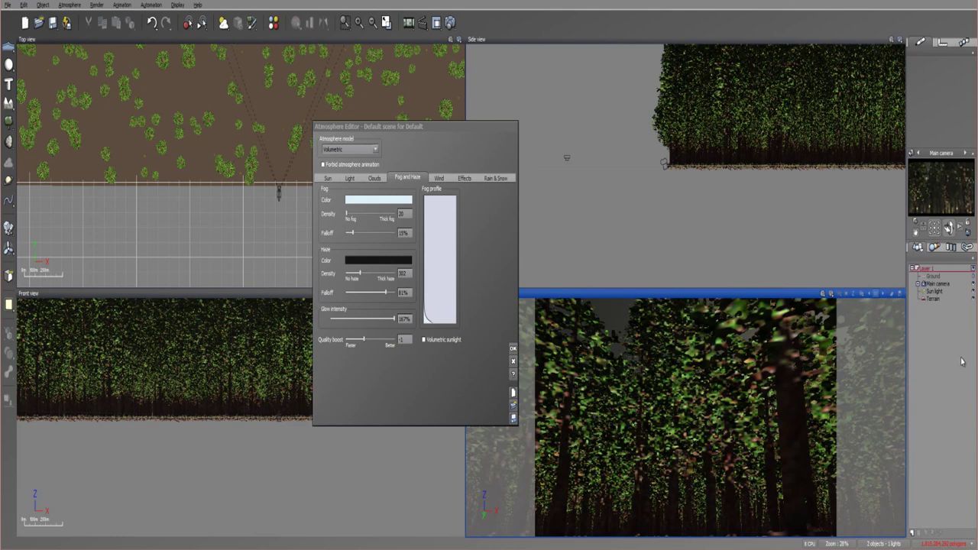
Change the haze color to a pale, light blue.
double_click(379, 260)
drag(451, 298, 452, 265)
drag(408, 213, 370, 284)
drag(416, 262, 405, 225)
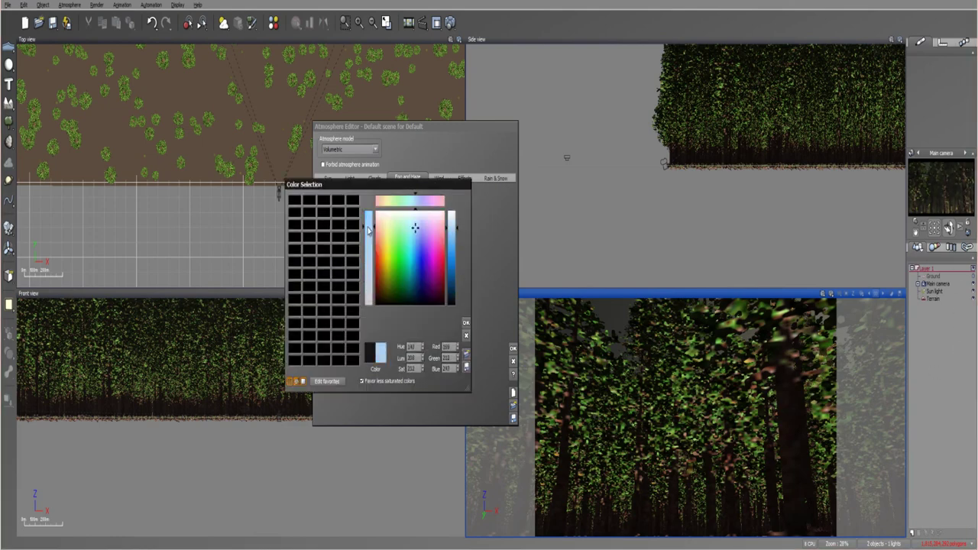
click(466, 323)
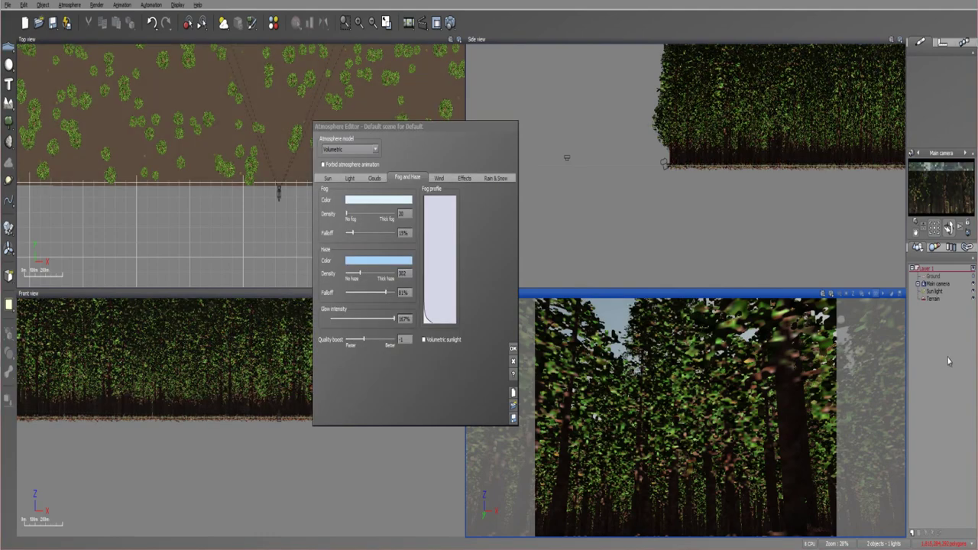
Darken and saturate the haze color to a medium sky blue.
double_click(400, 261)
drag(452, 226, 453, 236)
drag(418, 232, 418, 214)
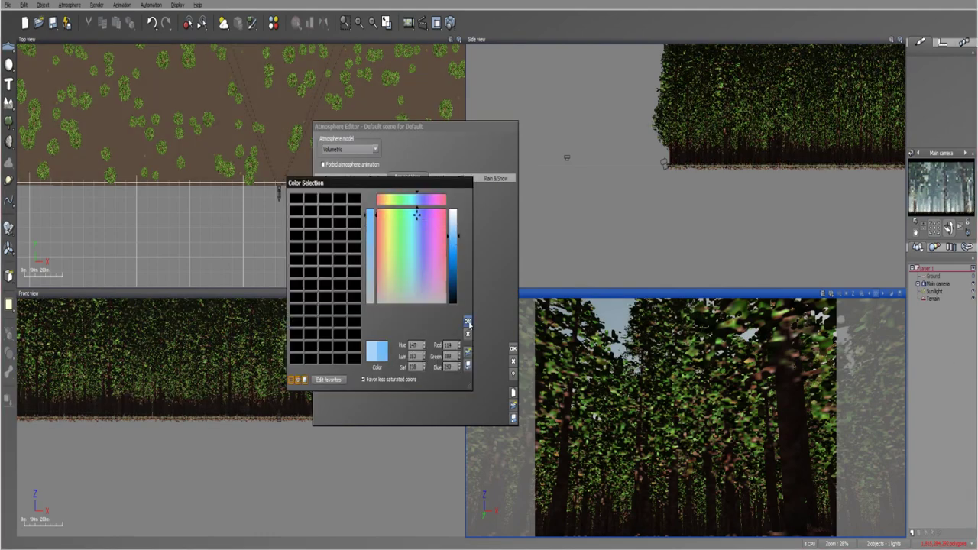
click(467, 324)
Set the fog density to 30 and enable volumetric sunlight.
double_click(409, 214)
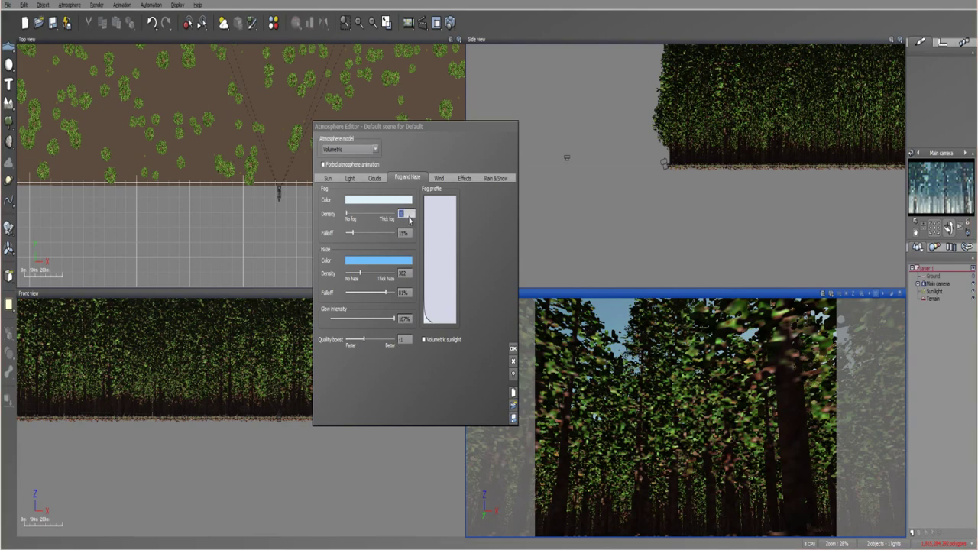
text(30)
click(425, 340)
Set the glow intensity to 100% and the haze falloff to 38%.
drag(395, 320, 457, 371)
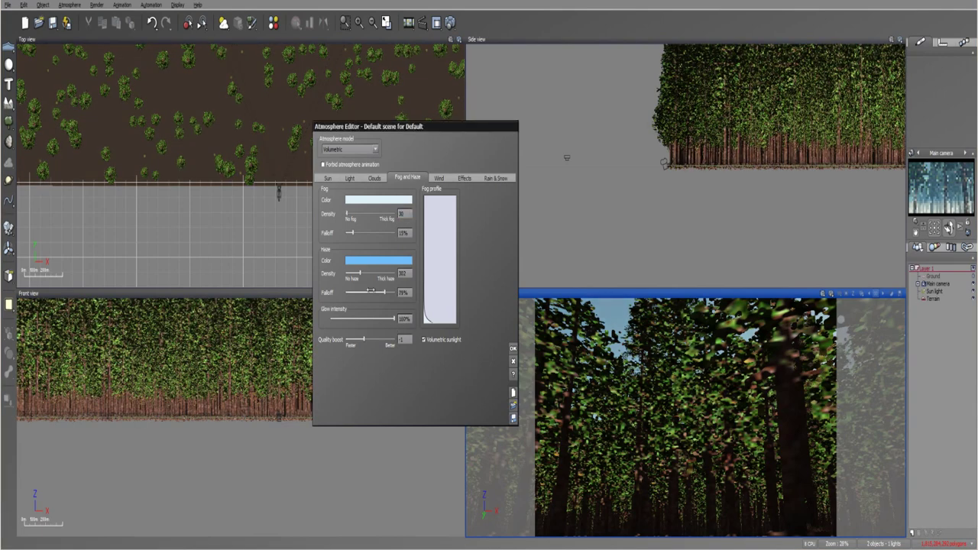
drag(386, 293, 364, 293)
click(945, 388)
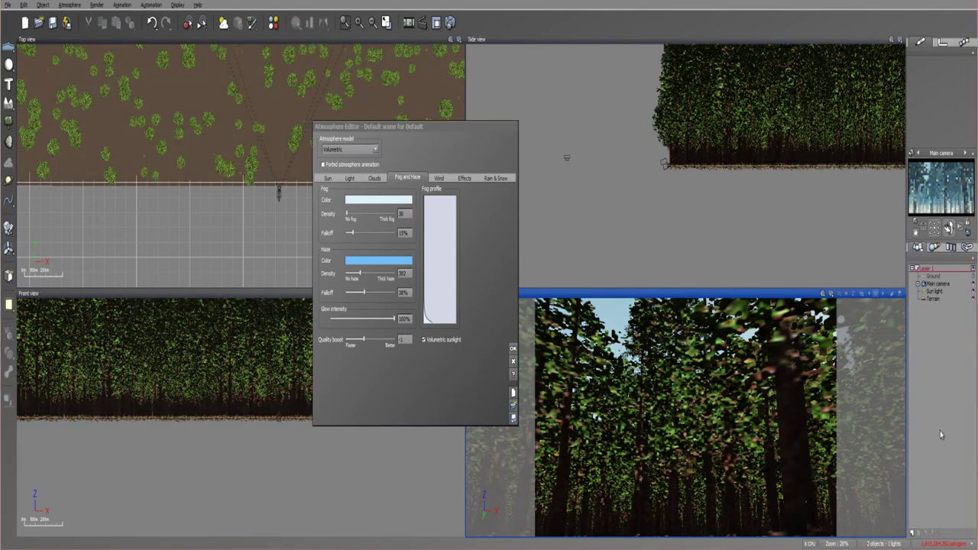
Change the sunlight's light decay color to a muted green and refresh the camera preview.
click(350, 178)
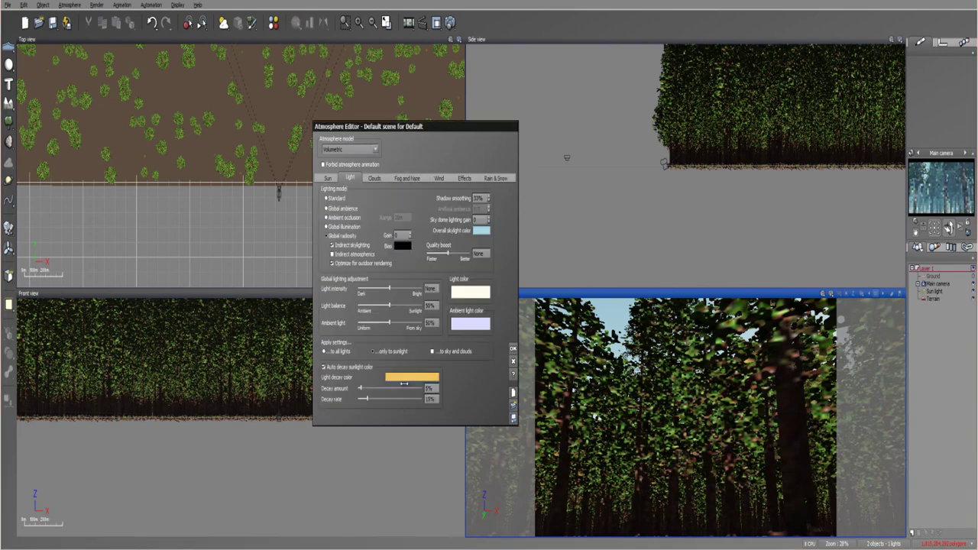
click(425, 377)
drag(380, 361, 378, 407)
click(475, 436)
click(930, 211)
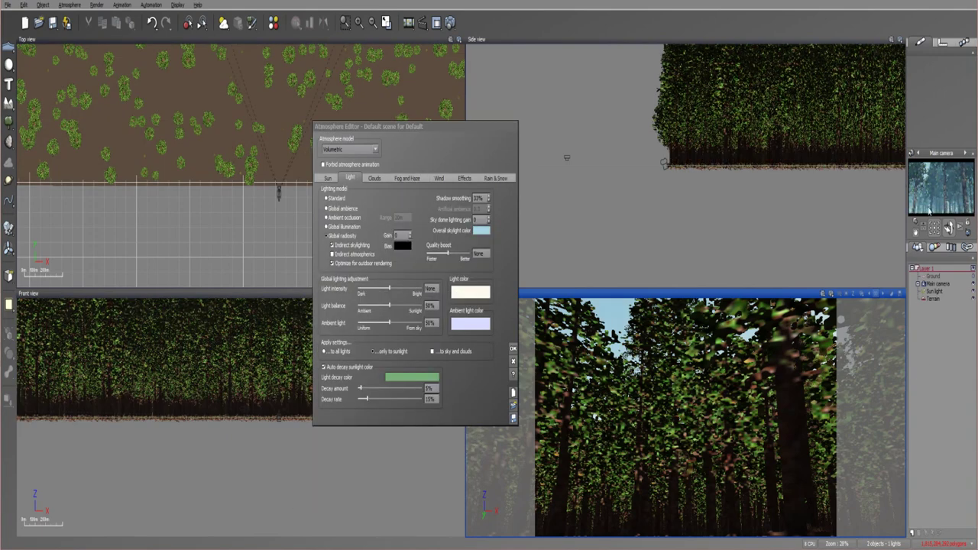
Set the haze density to 150 and the fog density to 25.
click(407, 178)
click(404, 273)
text(150)
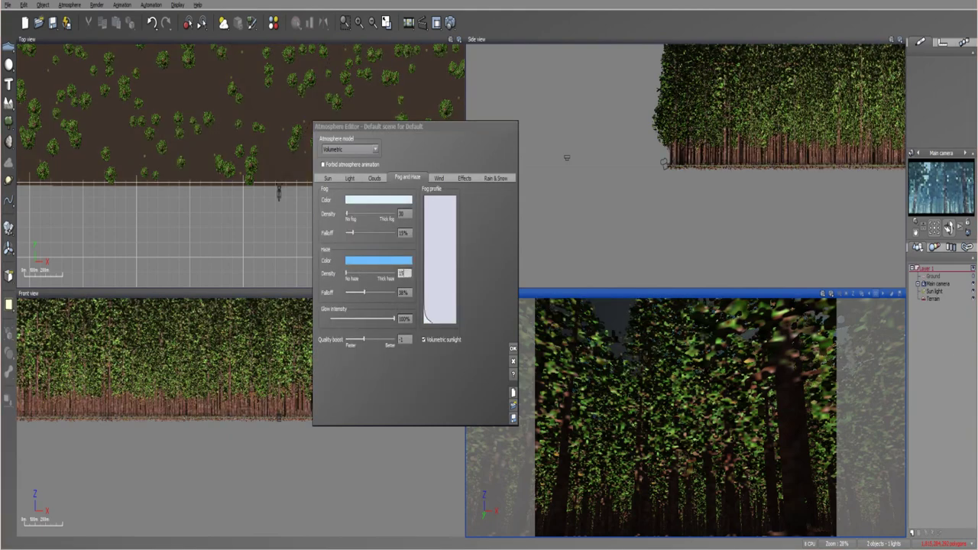
click(404, 214)
text(25)
key(Return)
click(963, 348)
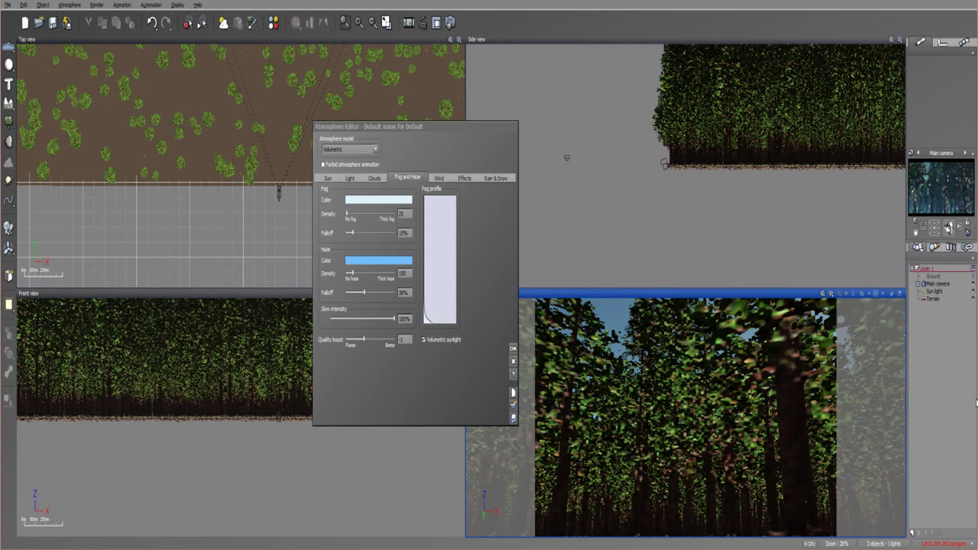
Reduce the haze density to 80.
click(404, 273)
text(80)
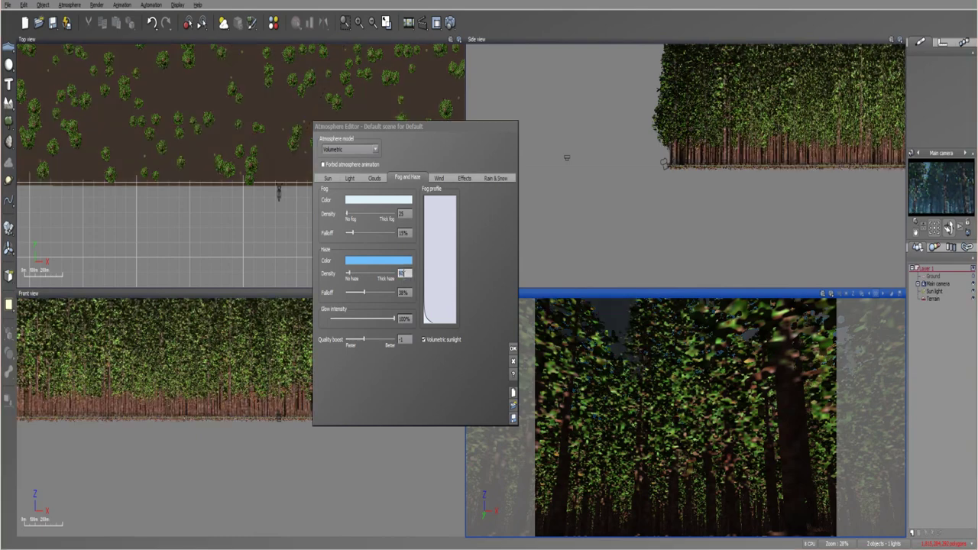
click(962, 465)
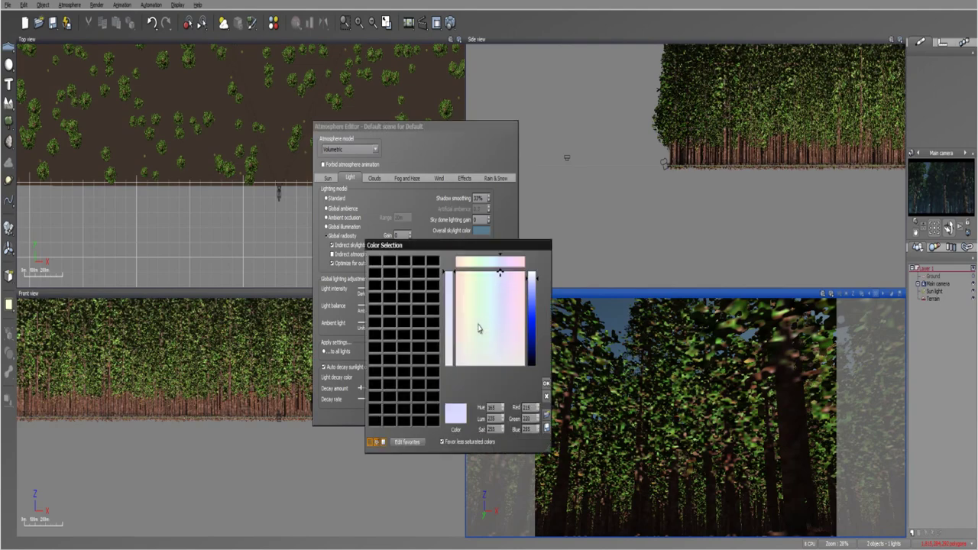
Set the ambient light color to a pale blue and the overall skylight color to light blue, and accept the atmosphere settings.
drag(532, 336, 539, 285)
click(546, 383)
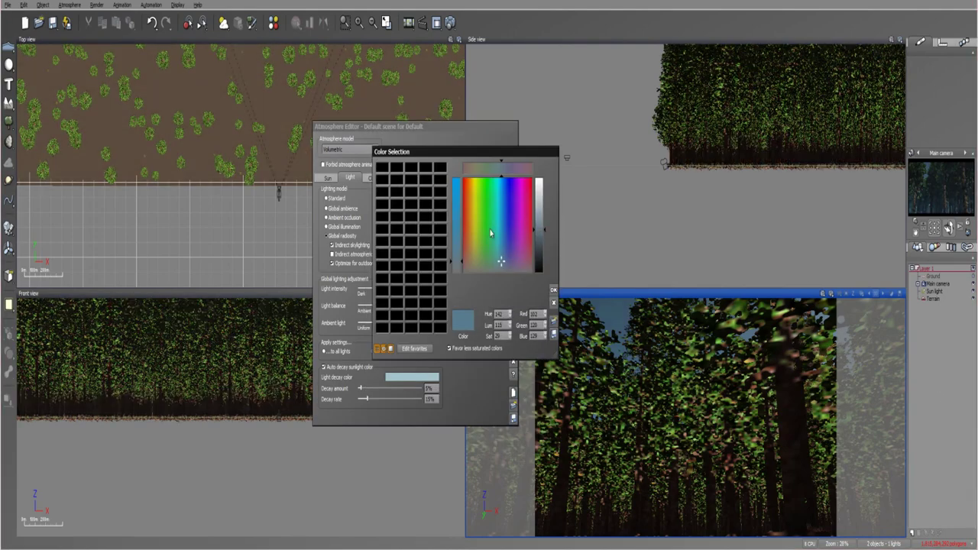
drag(502, 258, 502, 242)
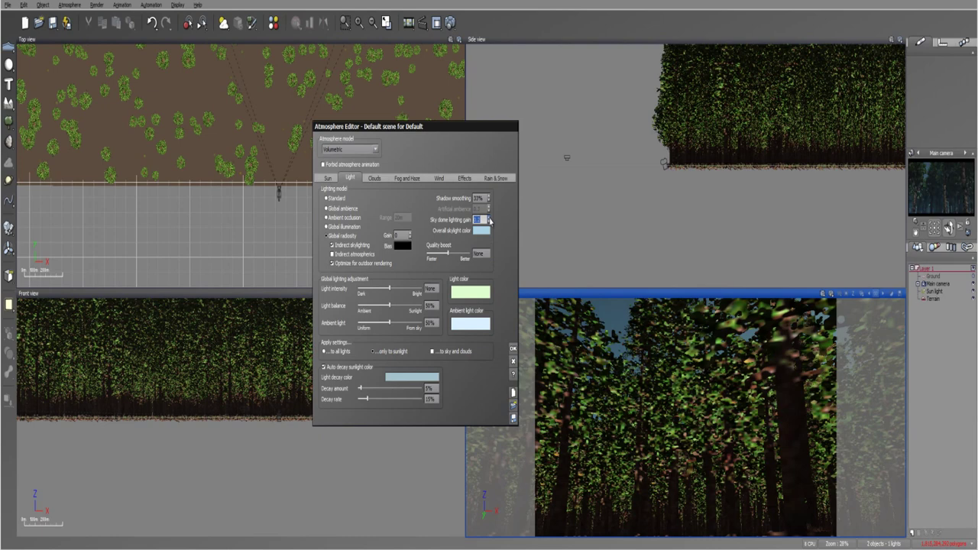
click(480, 198)
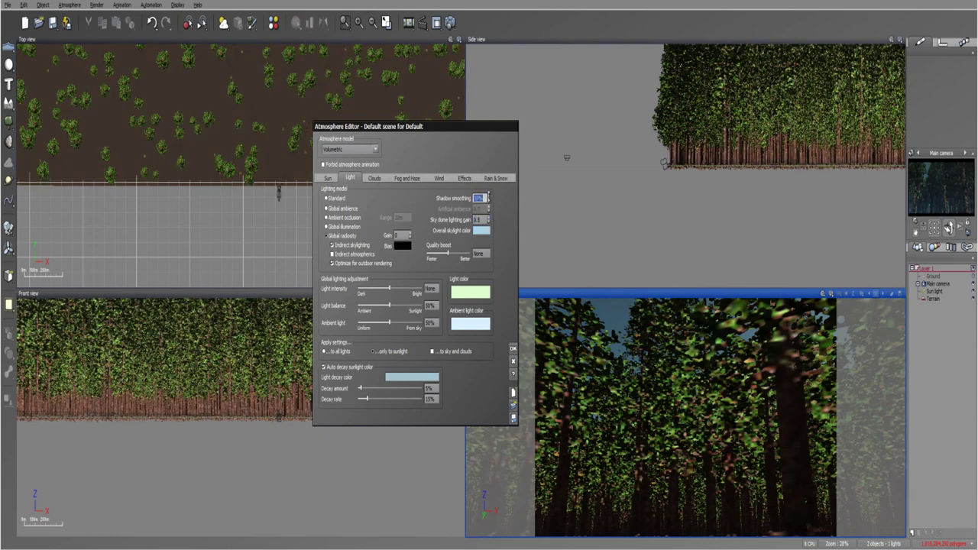
click(513, 348)
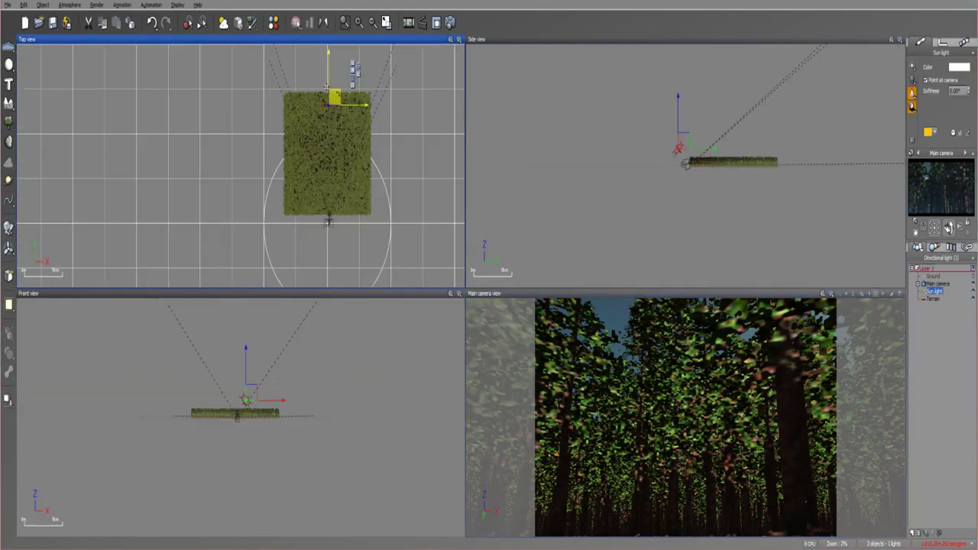
Move the sun light behind the far edge of the forest and set the atmosphere's glow intensity to 400%.
drag(332, 71, 332, 82)
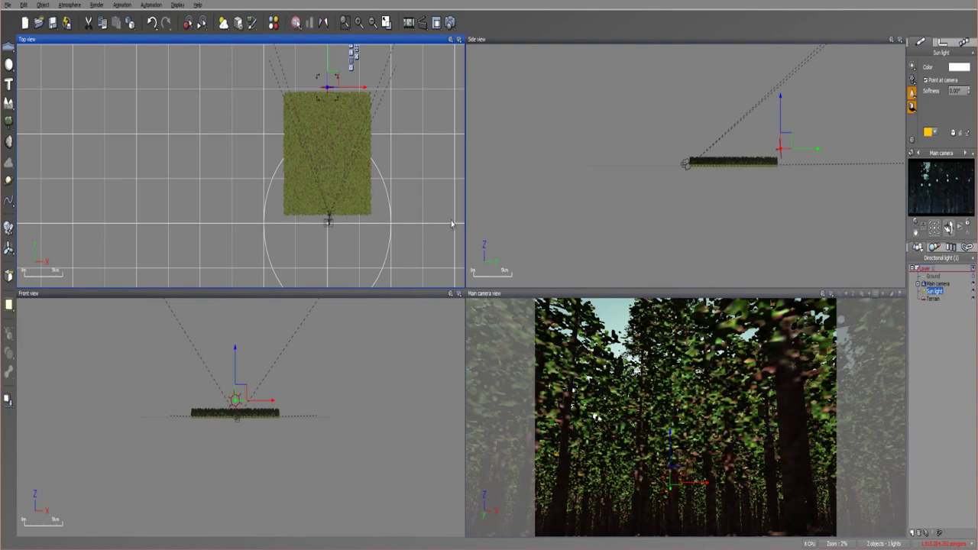
key(F4)
click(407, 177)
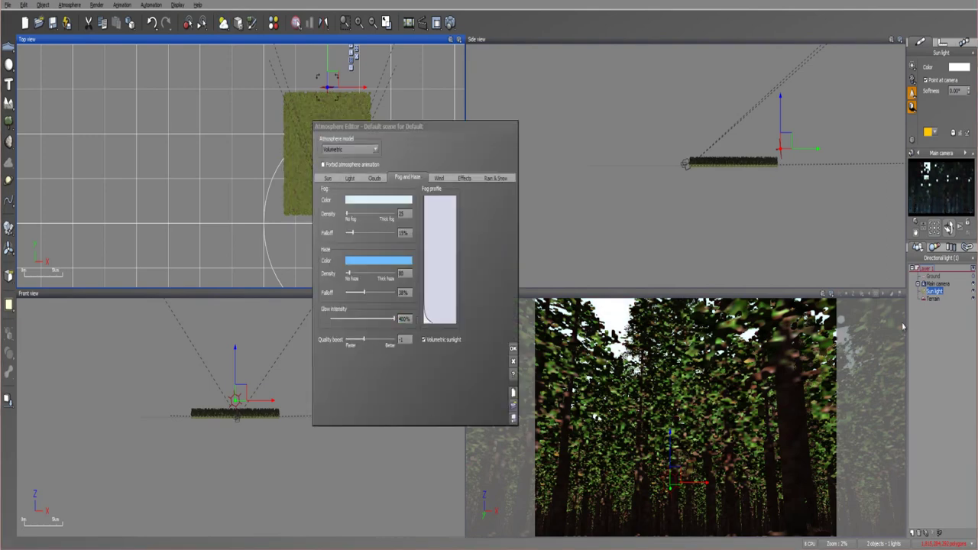
Adjust the main camera's angle and tighten its framing on the forest interior.
scroll(719, 420, up, 3)
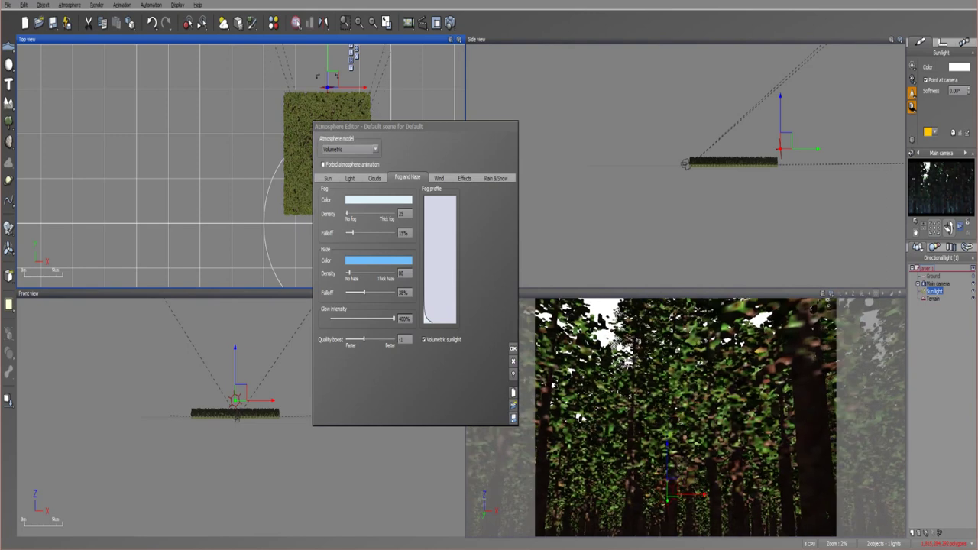
right_drag(724, 420, 734, 465)
scroll(714, 491, up, 1)
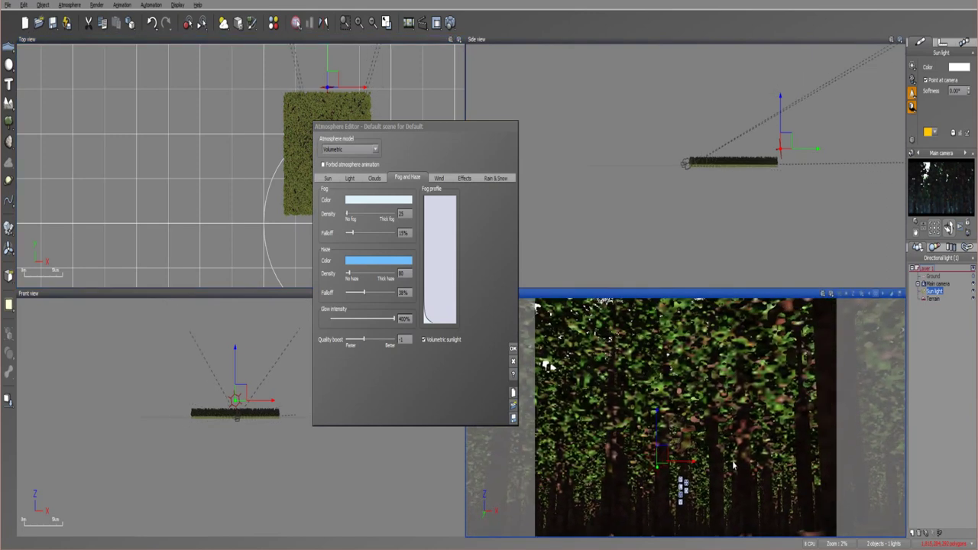
Set the fog density to 50 and change the fog color to pale green.
click(927, 453)
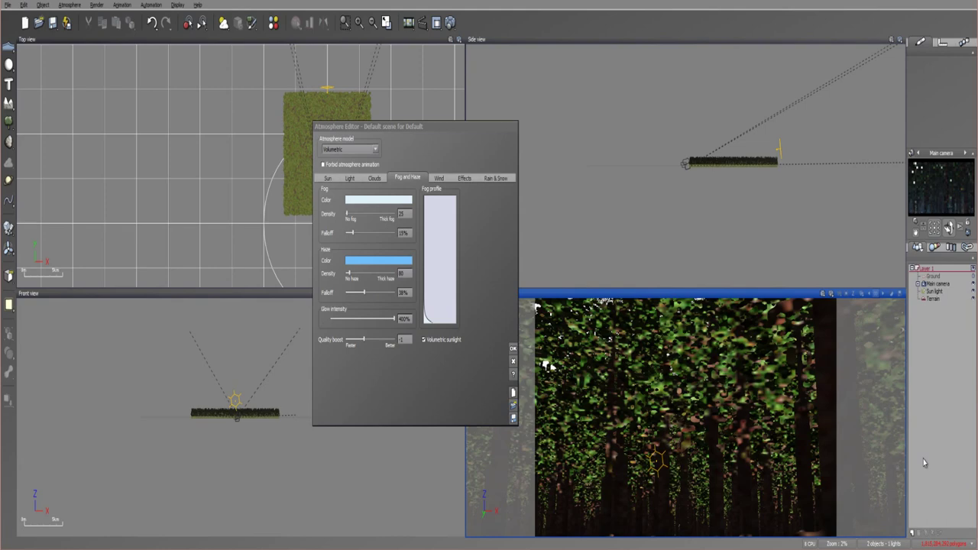
click(405, 216)
text(50)
key(Return)
click(954, 370)
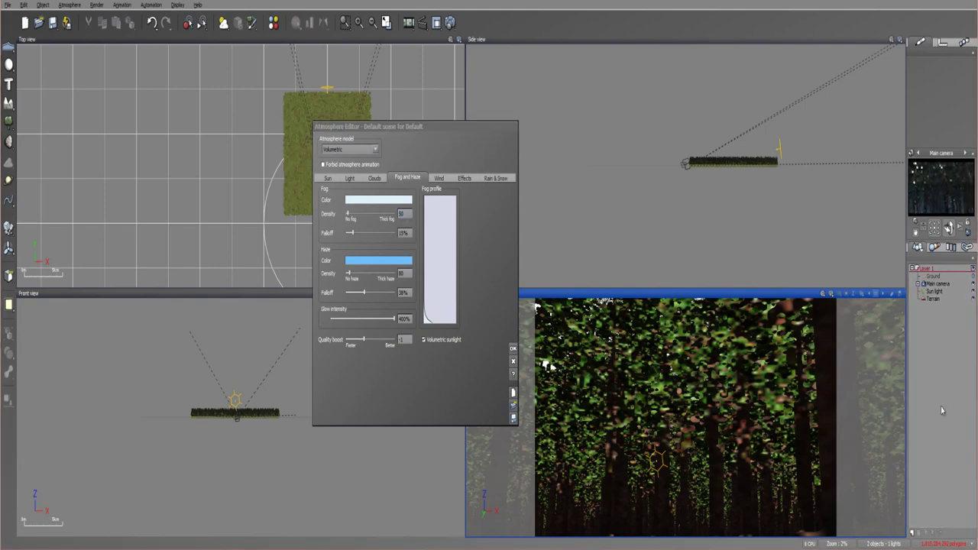
click(378, 199)
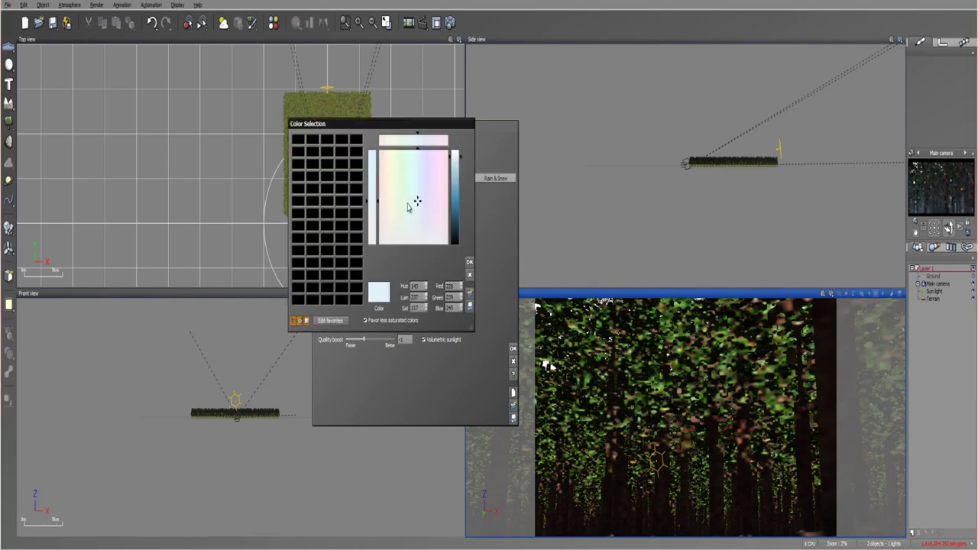
click(470, 264)
click(938, 395)
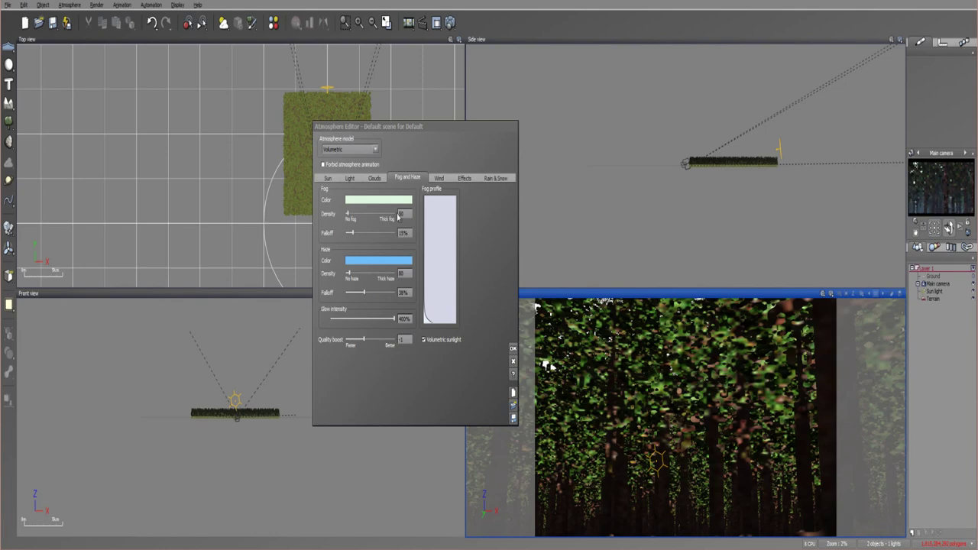
click(364, 178)
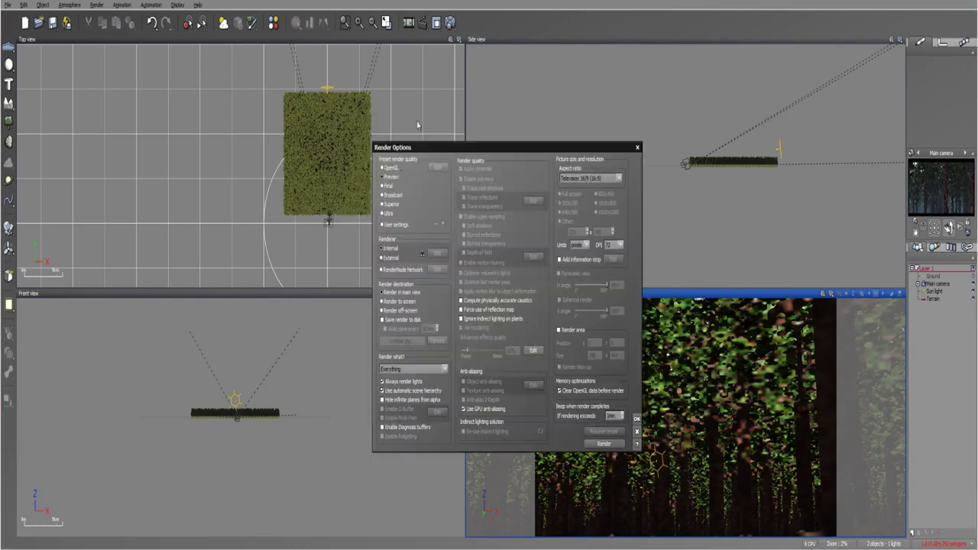
Configure rendering to screen at 640x360 and render the forest scene.
click(398, 301)
click(577, 213)
click(637, 419)
click(451, 22)
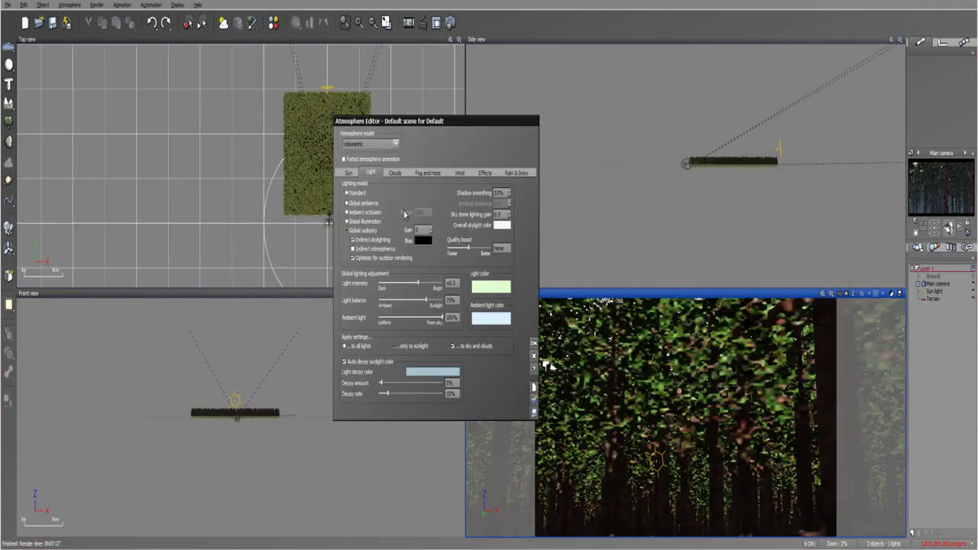
Change the overall skylight color to pale cyan and accept the atmosphere settings.
double_click(502, 226)
click(525, 175)
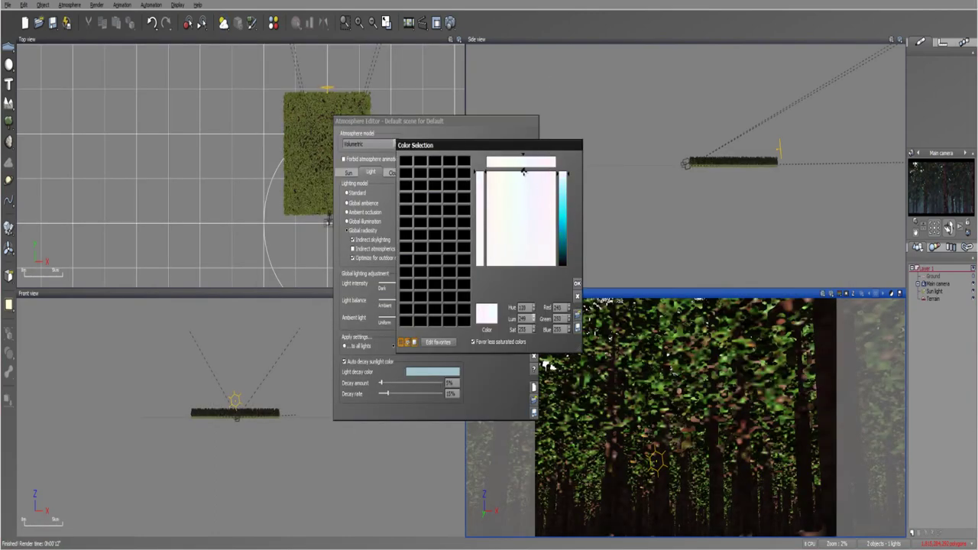
drag(563, 172, 563, 179)
click(578, 284)
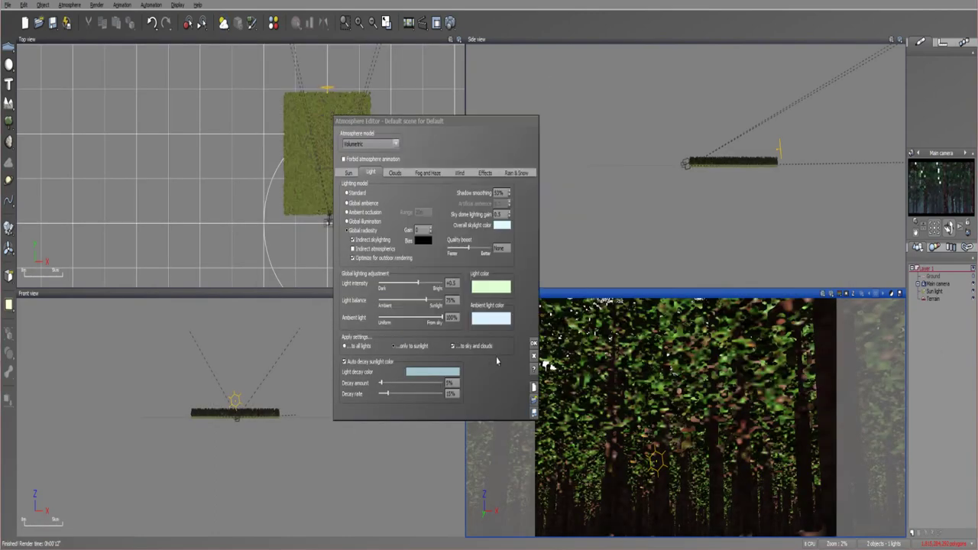
click(534, 344)
Render the forest scene with the adjusted skylight, accept the post-render options and close the render display.
click(451, 23)
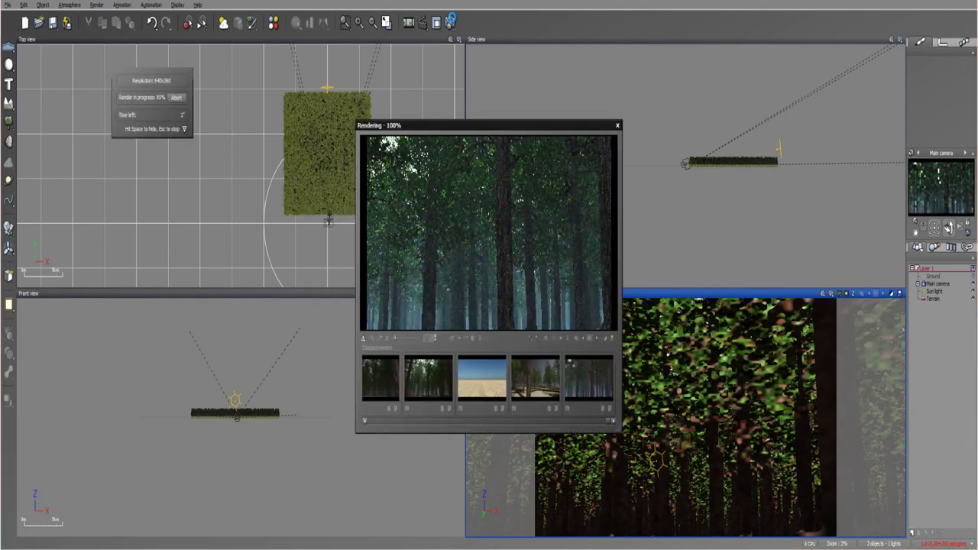
click(487, 257)
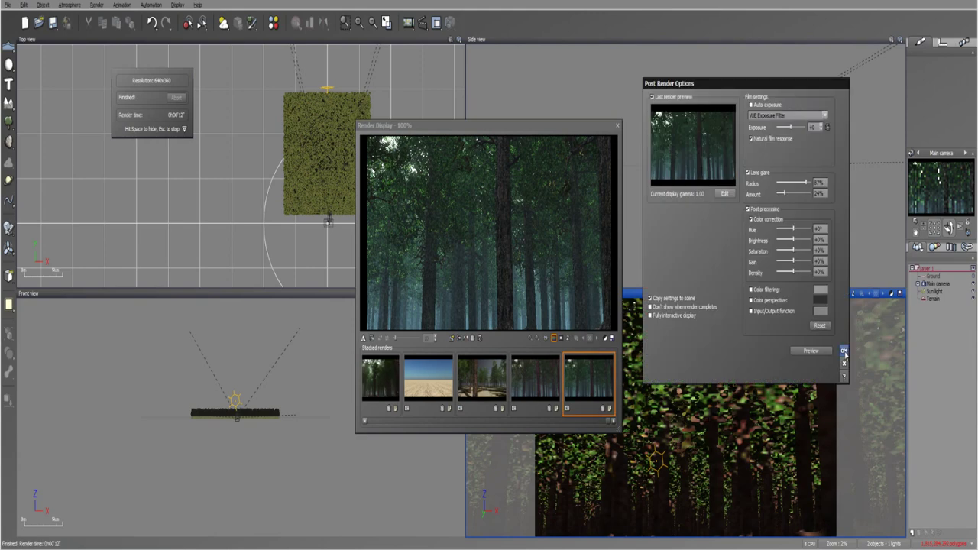
click(846, 353)
click(617, 124)
Add a Big Cumulus cloud layer to the atmosphere.
click(224, 22)
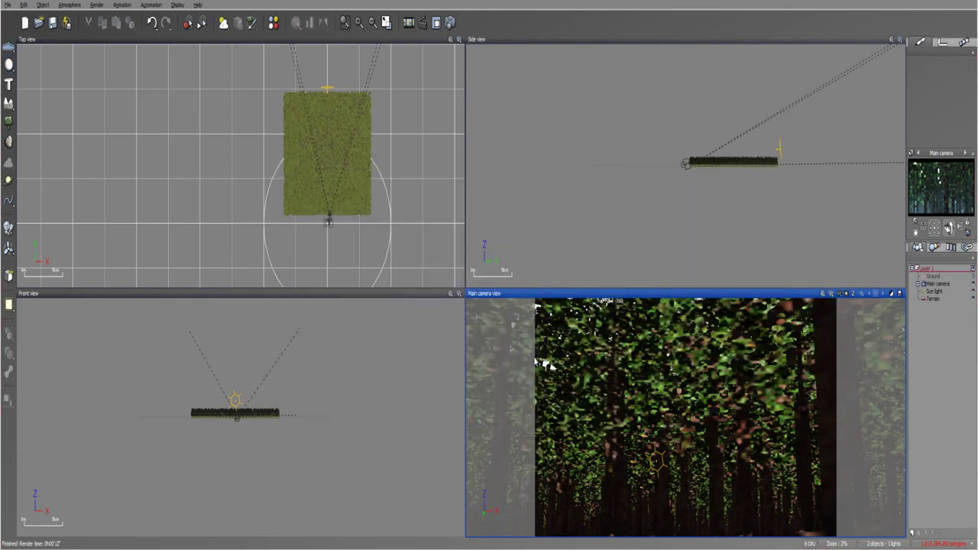
right_click(223, 22)
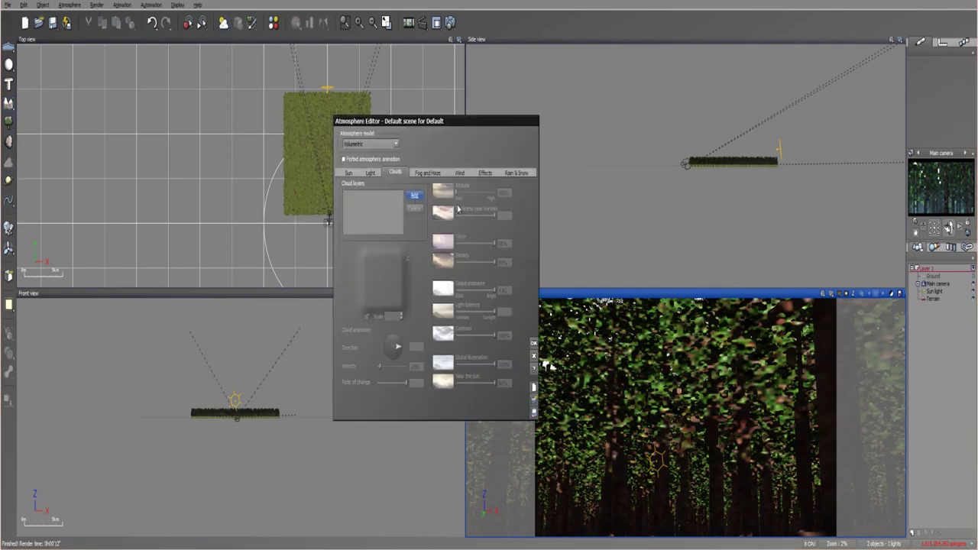
click(415, 197)
click(460, 269)
click(540, 466)
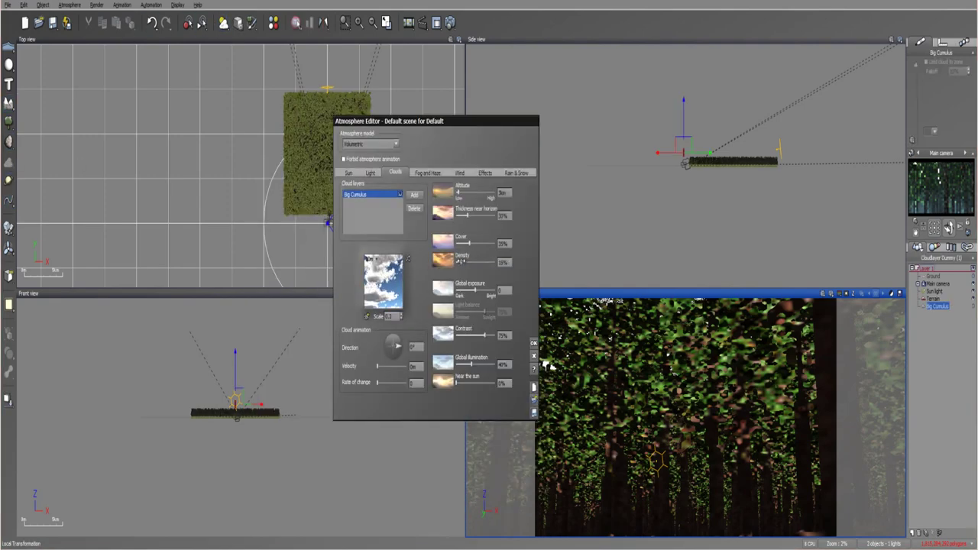
Tune the Big Cumulus layer to 0.6 scale, 51% cover, 3% density, 72% contrast and 39% near the sun, and accept the settings.
drag(461, 262, 489, 290)
click(401, 314)
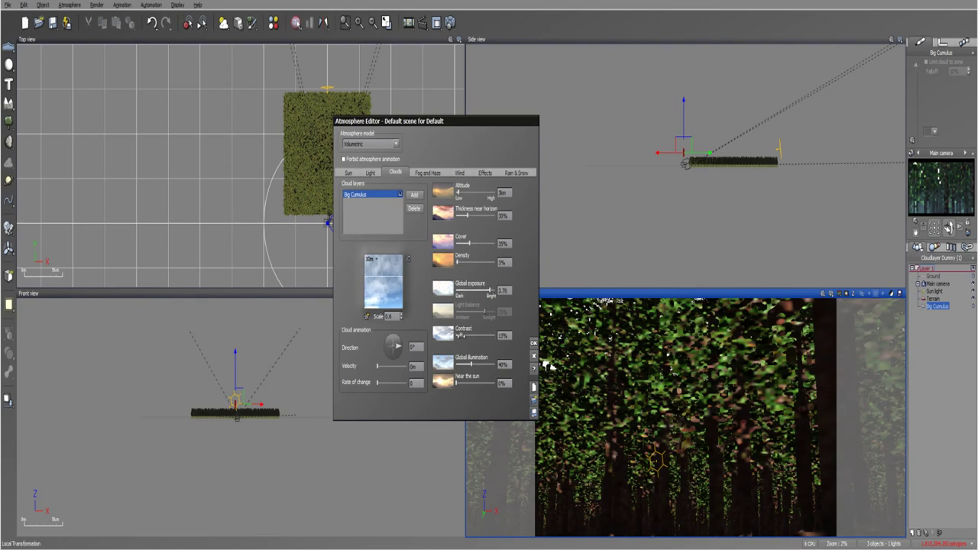
drag(456, 382, 471, 382)
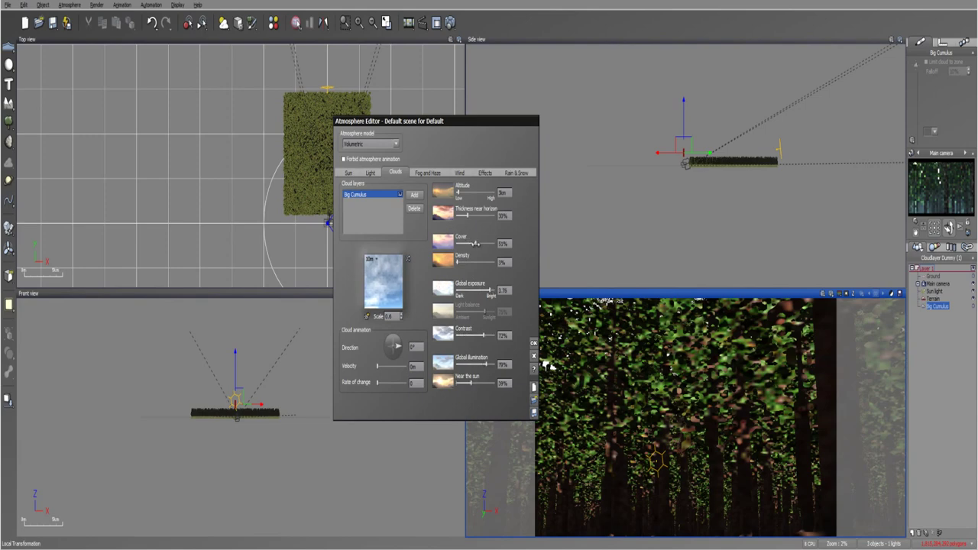
click(535, 343)
Move the Big Cumulus layer's marker beside the forest and turn the main camera slightly.
scroll(602, 255, up, 5)
drag(514, 219, 617, 227)
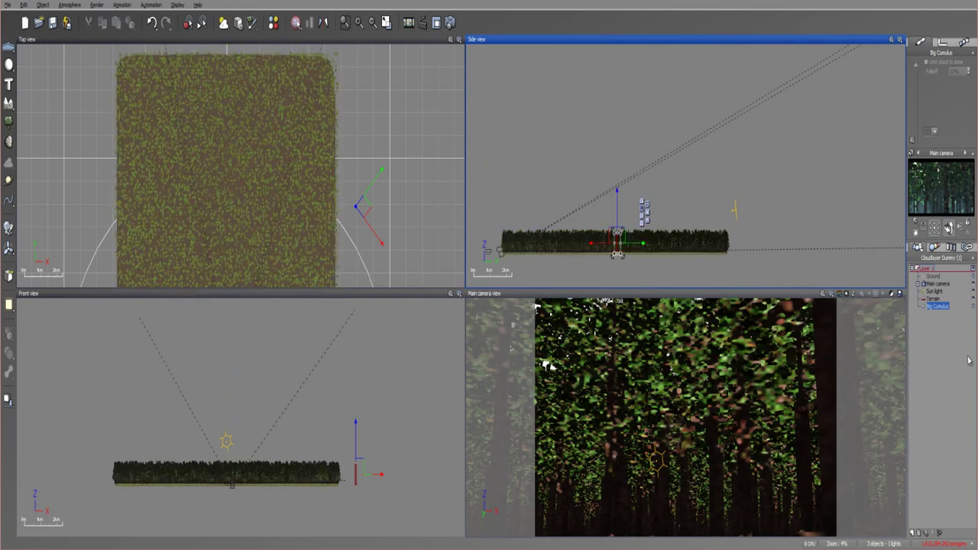
right_drag(638, 447, 651, 458)
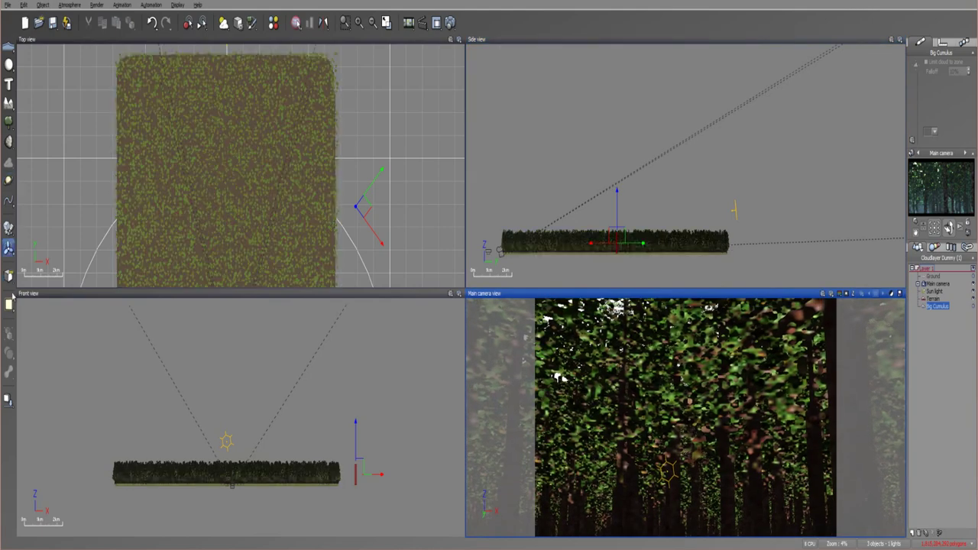
Add a point light and lower it in among the trees in front of the main camera.
mouse_move(13, 306)
mouse_down()
mouse_move(32, 311)
mouse_move(22, 317)
mouse_up()
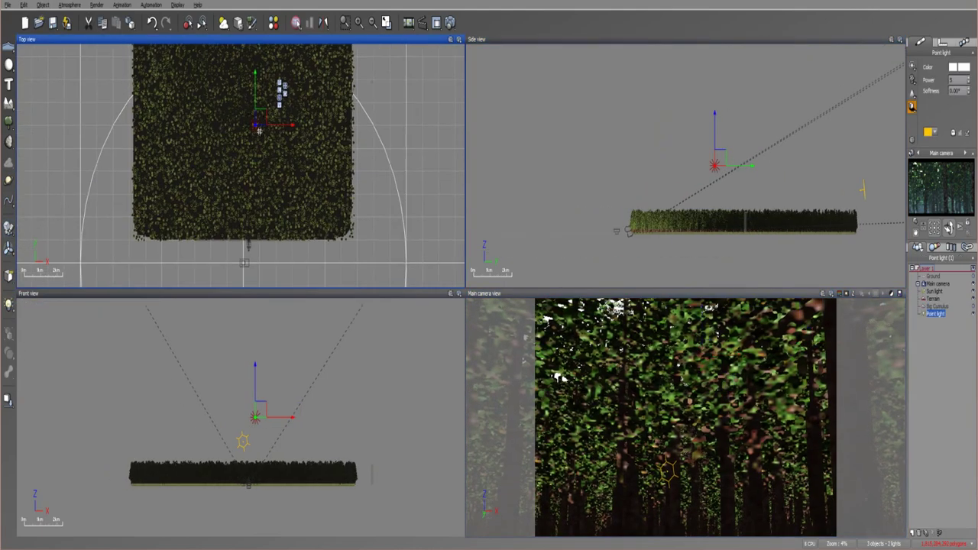
right_drag(699, 227, 698, 173)
click(8, 399)
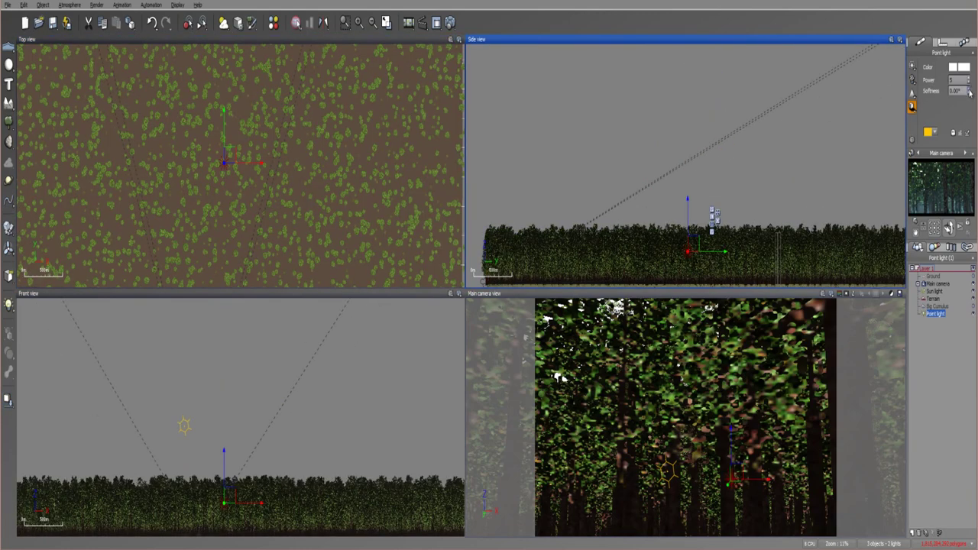
Set the point light's softness to 5° and its power to 1000.
click(970, 91)
double_click(955, 80)
text(1000)
key(Return)
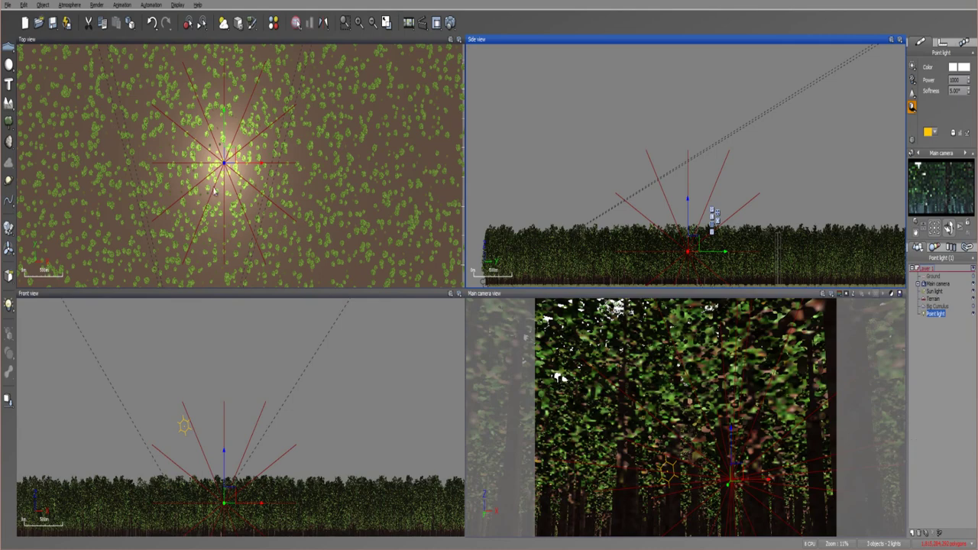
Delete the Big Cumulus cloud layer from the scene.
scroll(207, 185, up, 5)
drag(307, 103, 303, 131)
scroll(359, 157, down, 8)
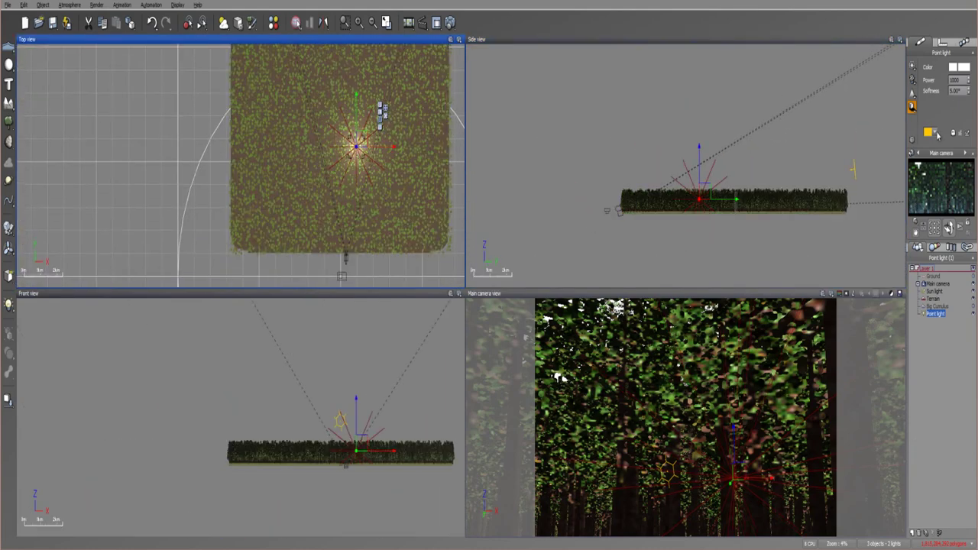
click(944, 306)
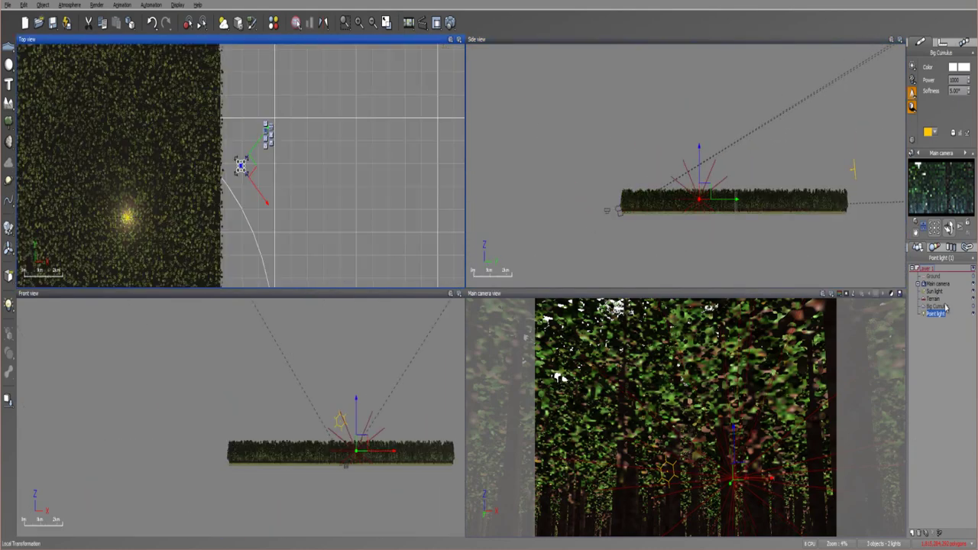
key(Delete)
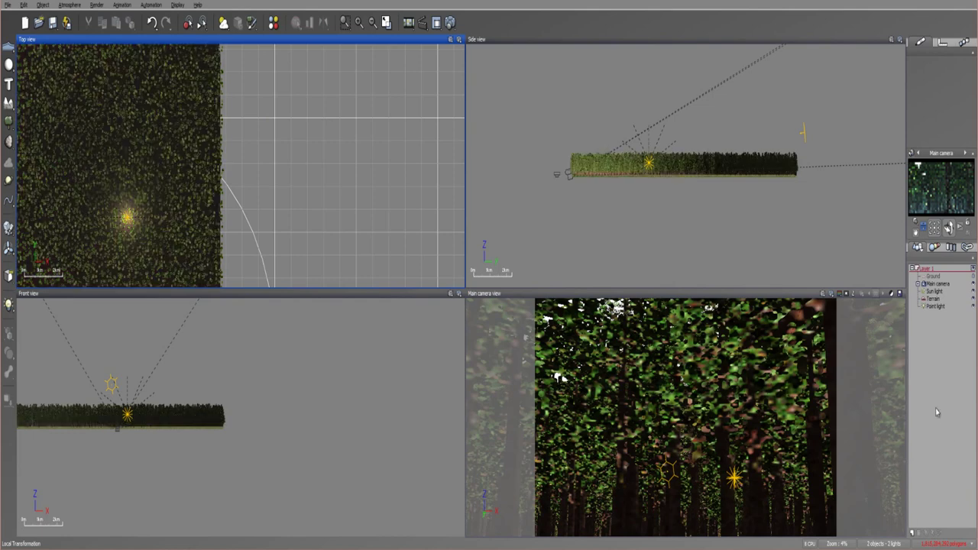
Set the point light's power to 5000 and shift it along the X axis toward the edge of the camera's frame.
click(936, 306)
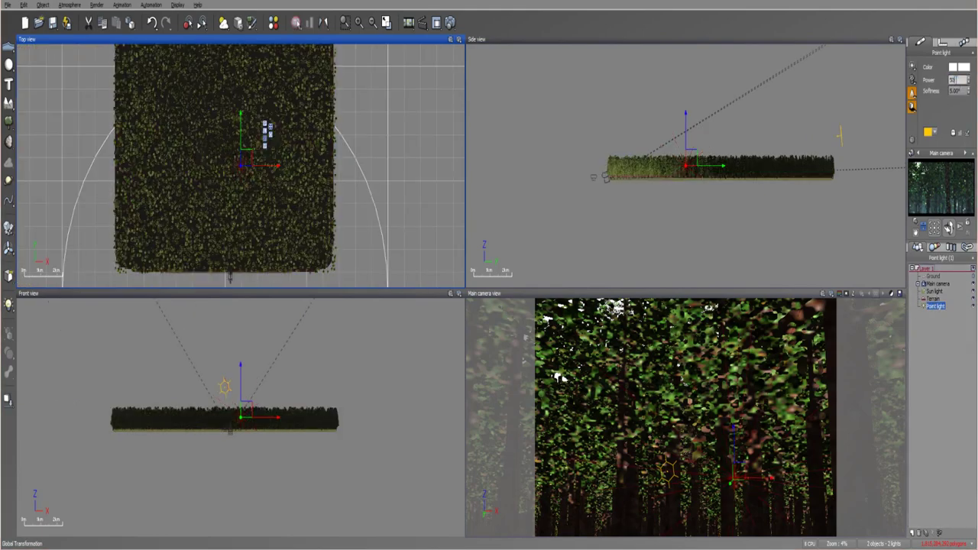
drag(274, 164, 287, 165)
scroll(286, 165, up, 10)
drag(190, 155, 277, 151)
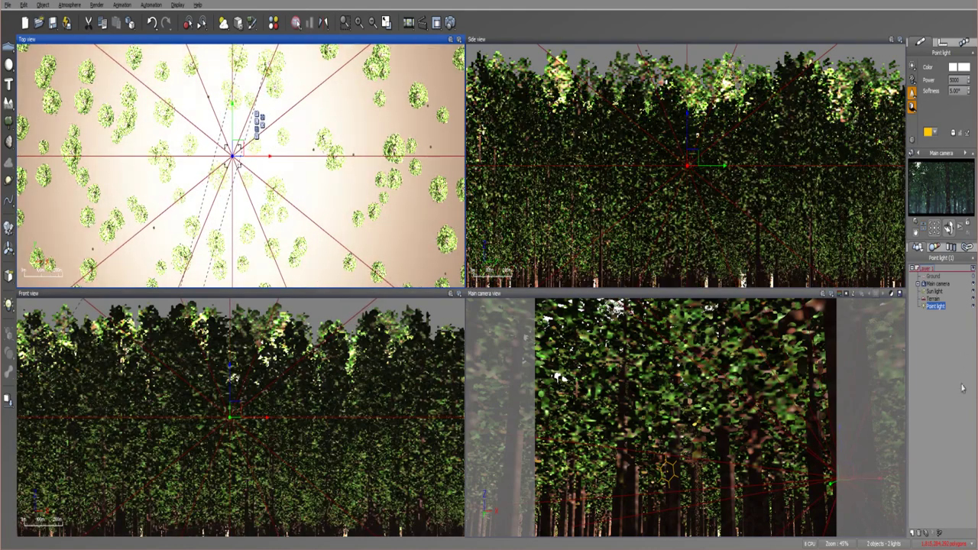
click(954, 382)
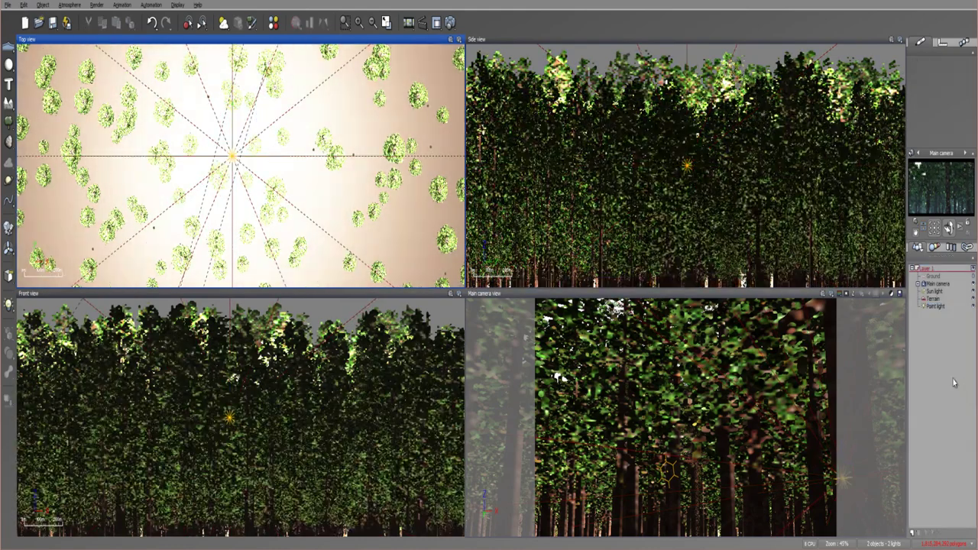
click(936, 307)
double_click(962, 73)
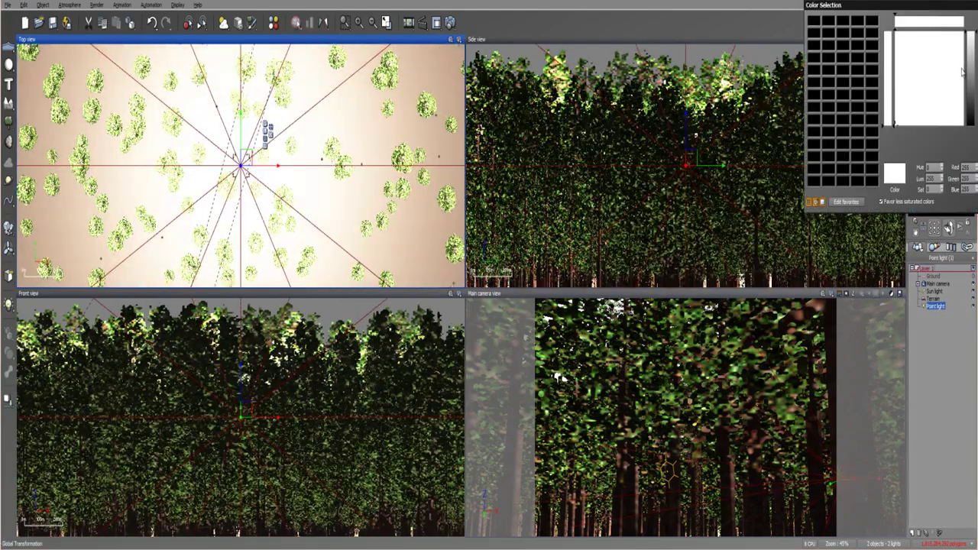
drag(907, 11, 775, 53)
click(850, 245)
Enable volumetric lighting on the point light at intensity 1.92, with shadows cast in the volume and smoke or dust shown in the beam.
click(914, 83)
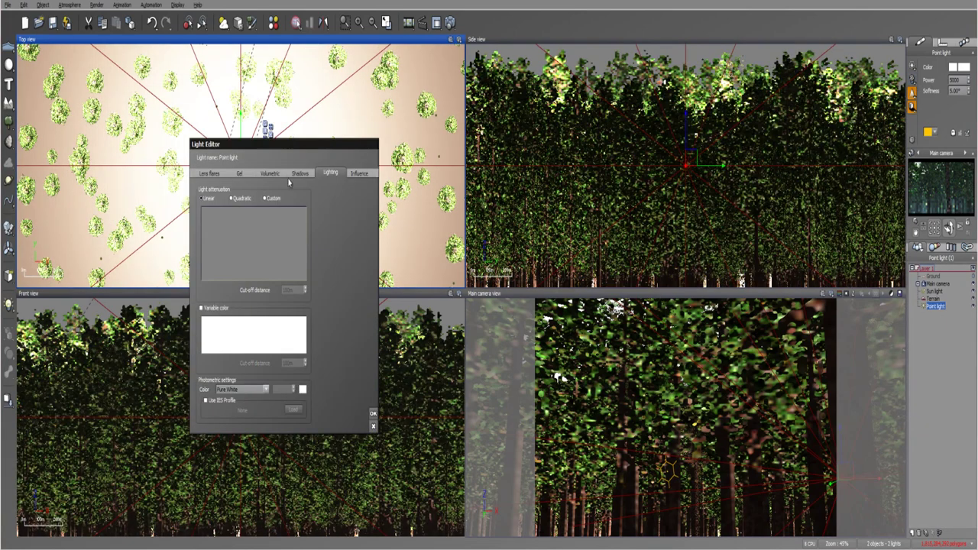
click(299, 173)
click(270, 173)
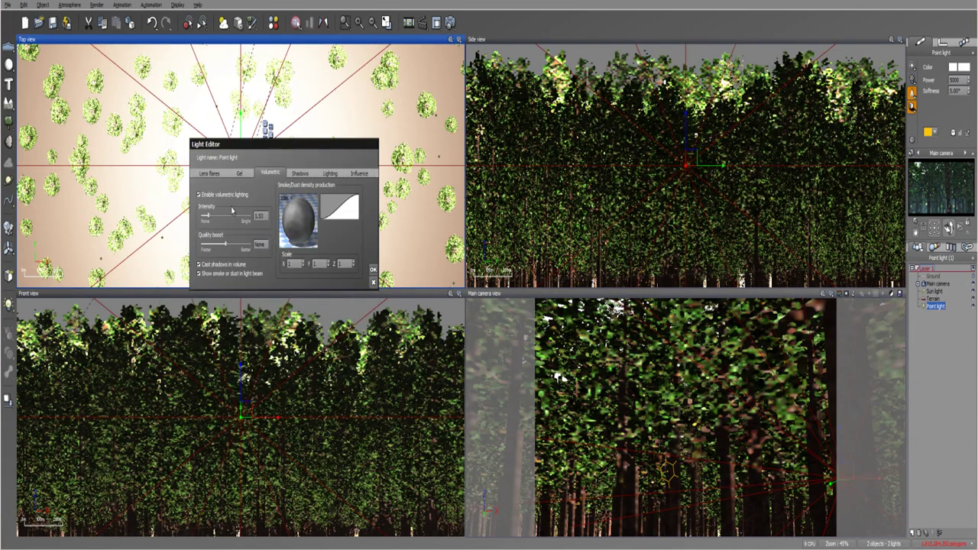
Set the point light's attenuation to quadratic, choose a photometric color preset for it and accept the light settings.
click(330, 172)
click(269, 392)
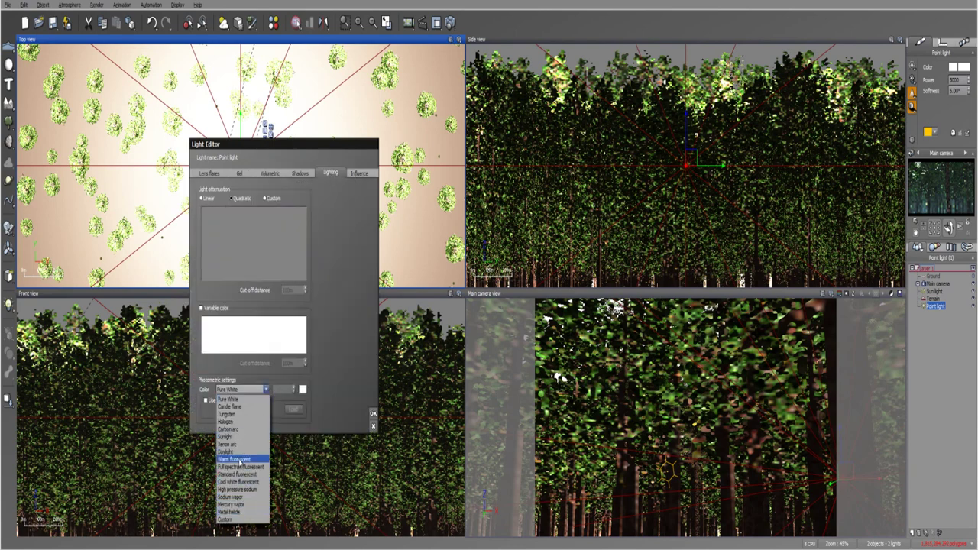
click(243, 429)
click(373, 413)
key(F9)
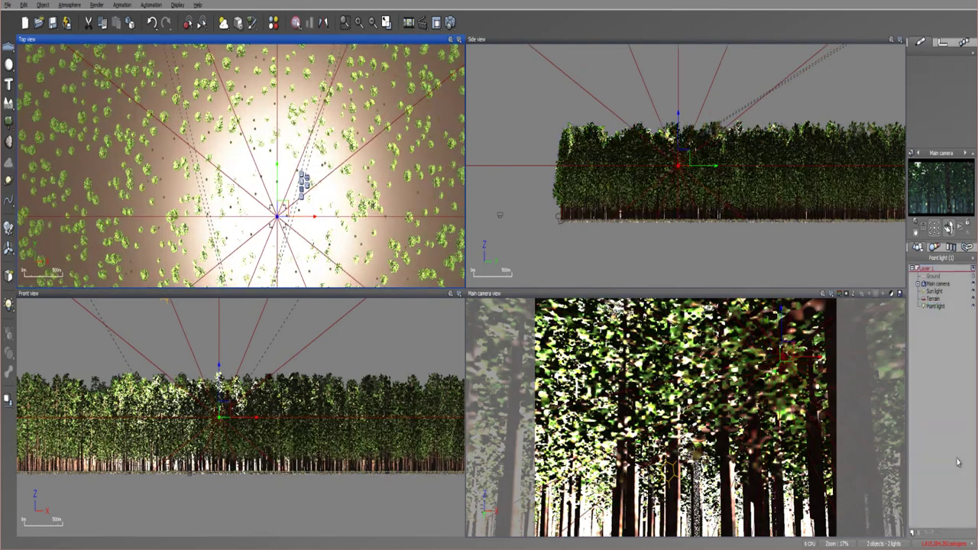
Reduce the point light's power in stages to 1000 and 300.
click(958, 462)
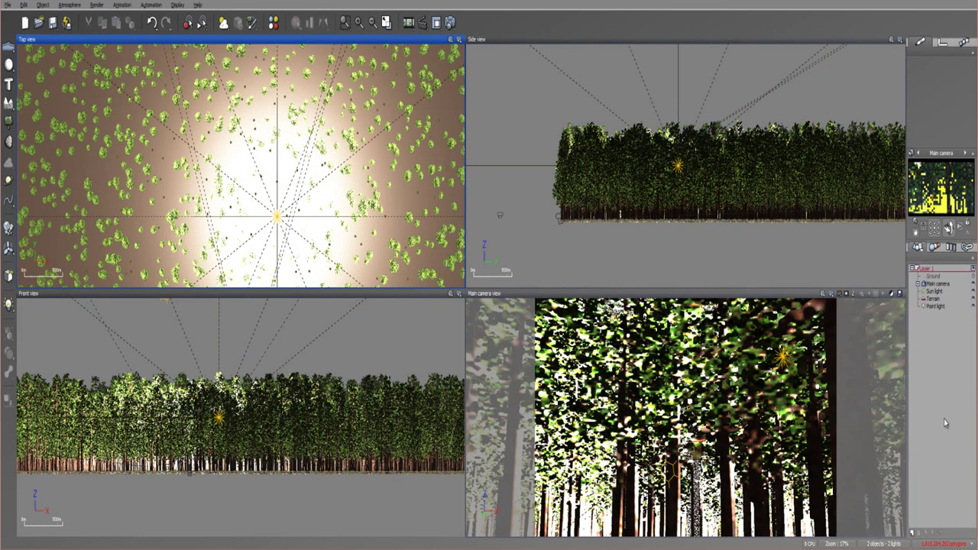
click(936, 305)
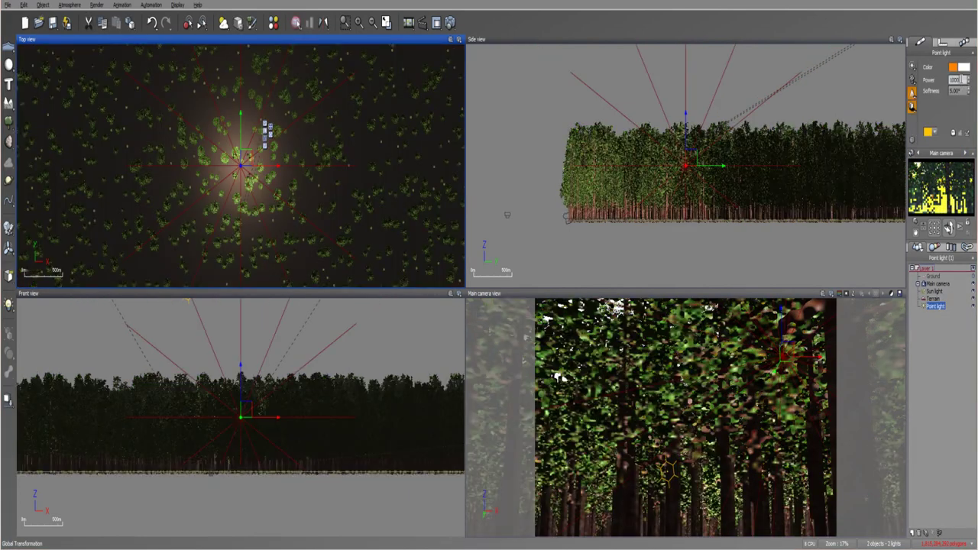
click(953, 412)
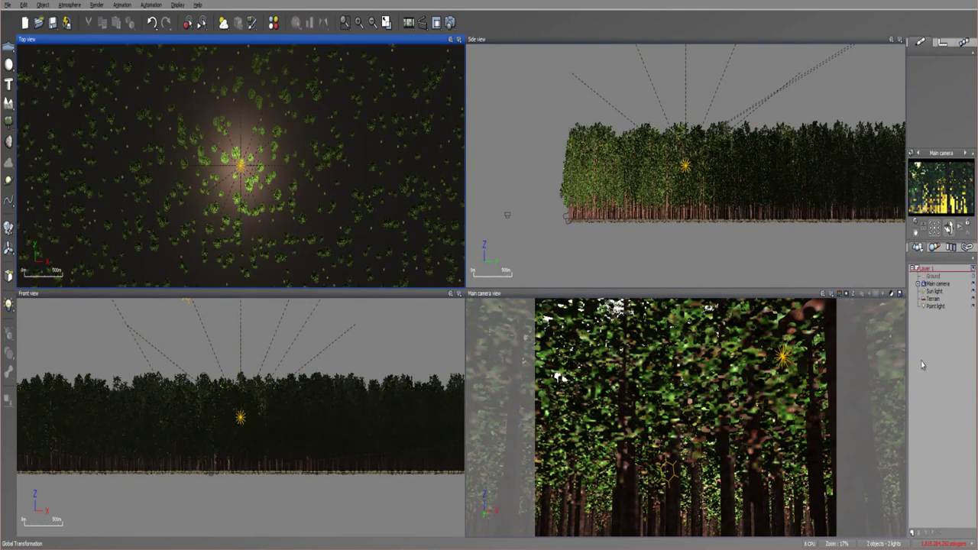
click(936, 306)
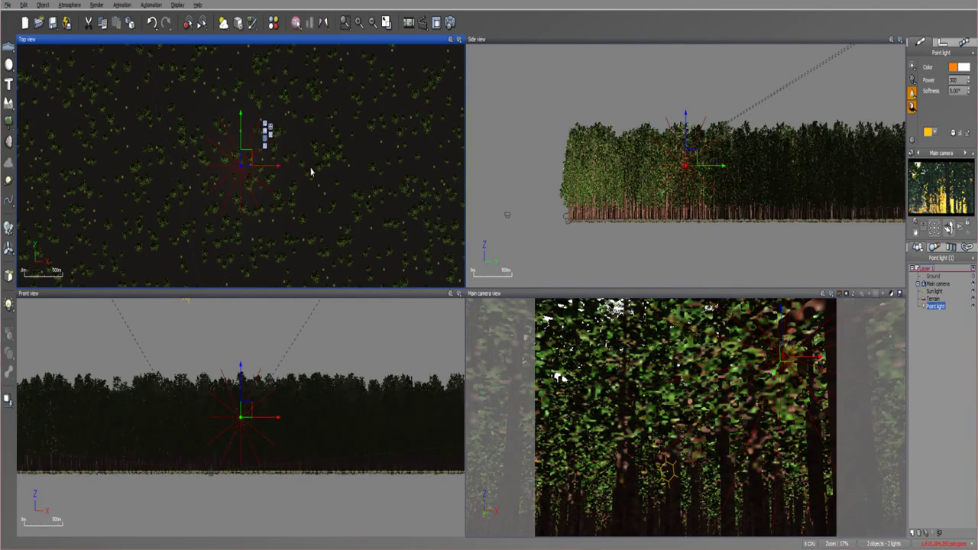
Move the point light among the trees sideways and then back closer to the camera.
drag(246, 161, 296, 168)
click(956, 383)
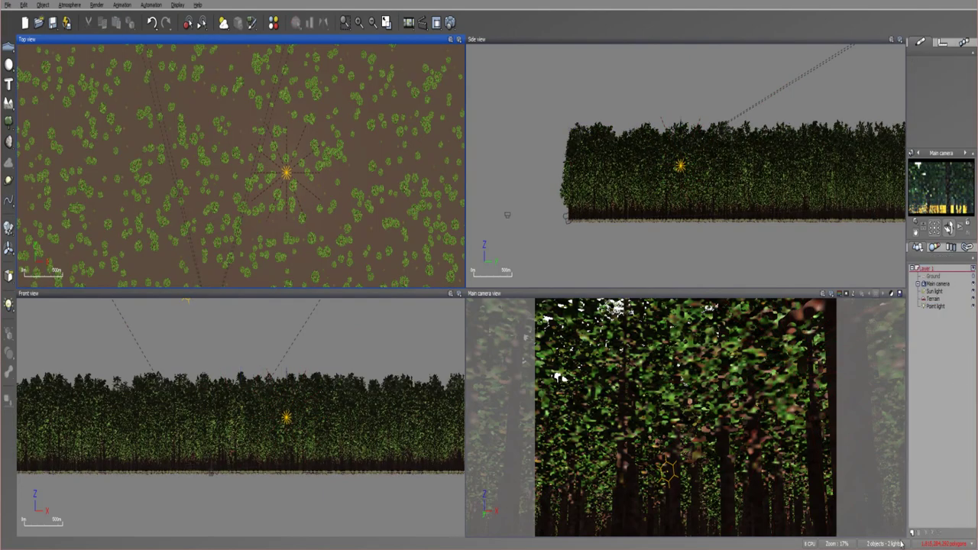
drag(289, 177, 243, 191)
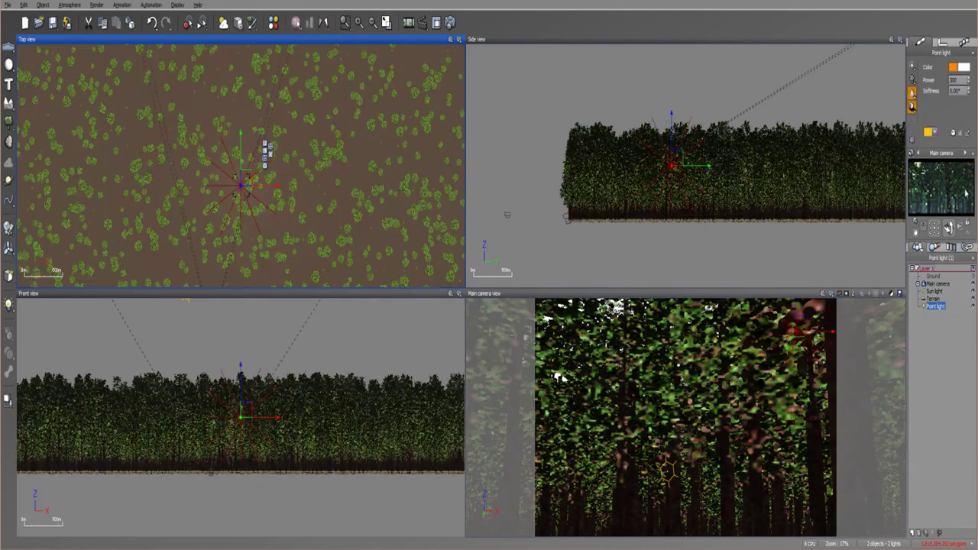
click(963, 453)
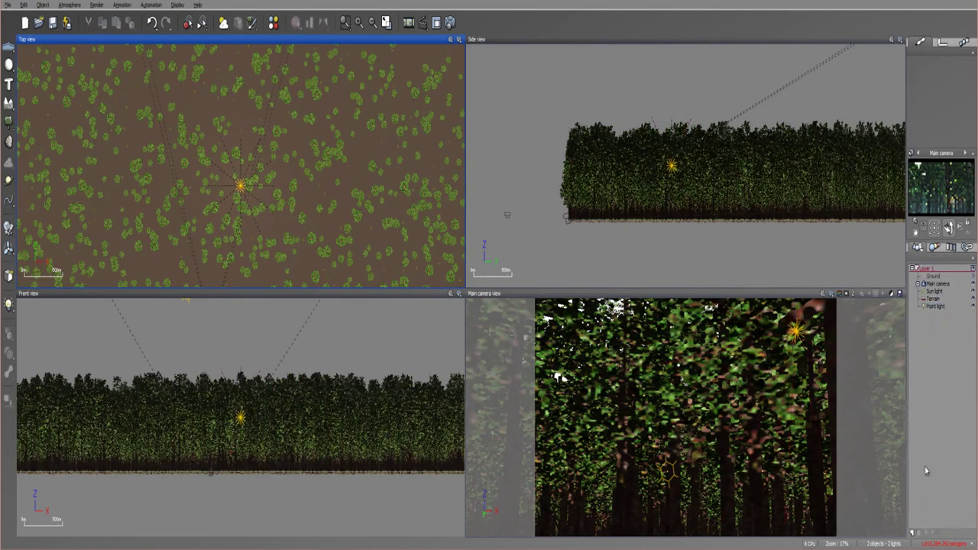
Duplicate the point light and shift the copy along the X axis to the opposite side of the camera's frame.
click(939, 308)
key(ctrl+c)
key(ctrl+v)
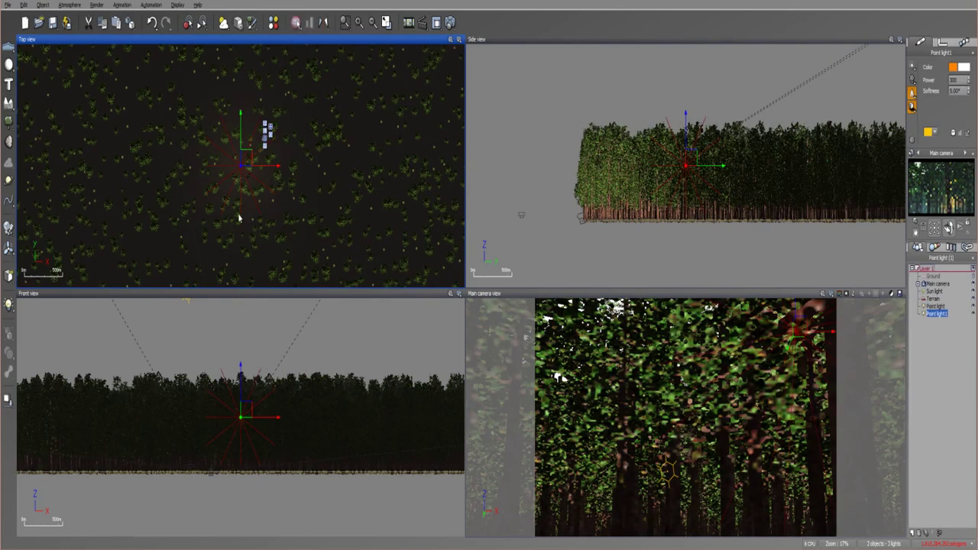
drag(353, 152, 300, 153)
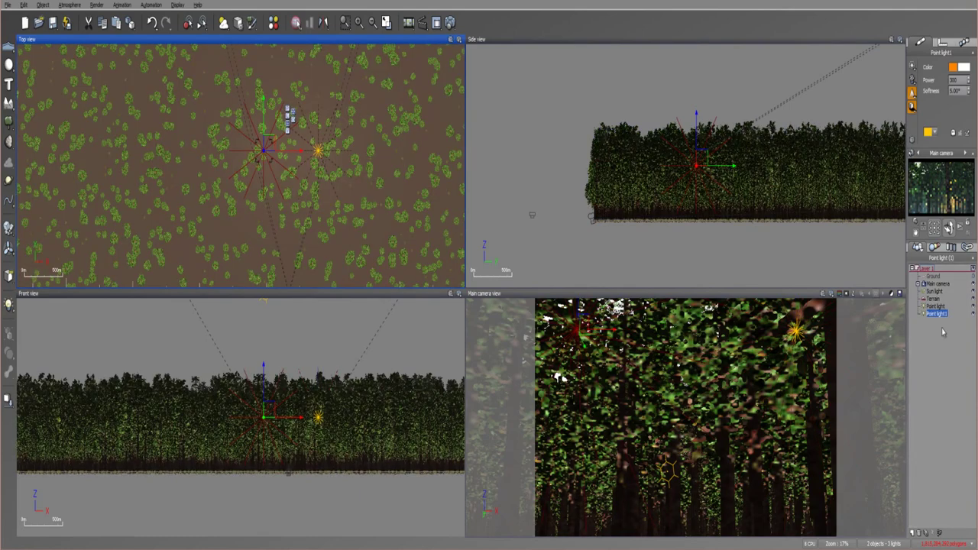
Change the duplicated light's photometric color to Metal halide and accept the light settings.
double_click(938, 314)
click(266, 390)
click(245, 497)
click(266, 390)
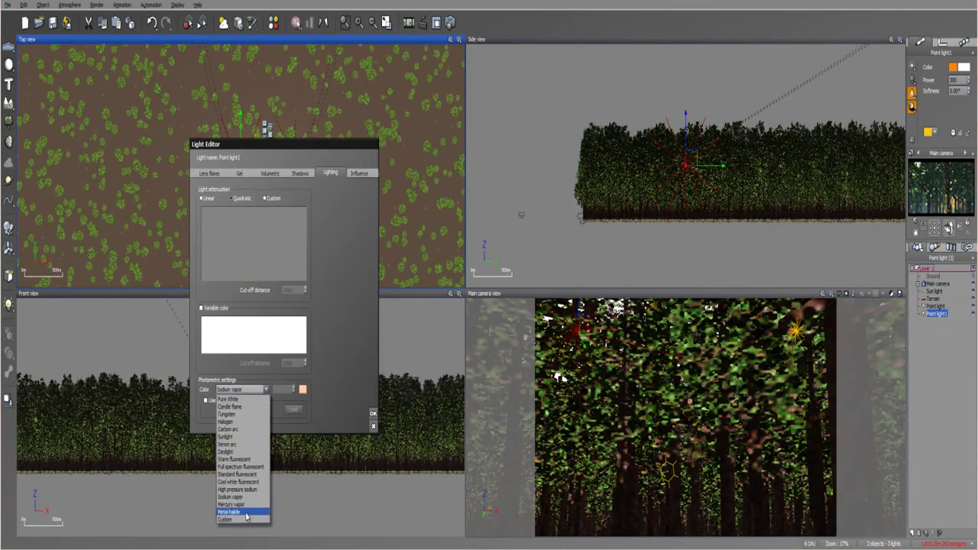
click(245, 513)
click(373, 413)
click(933, 409)
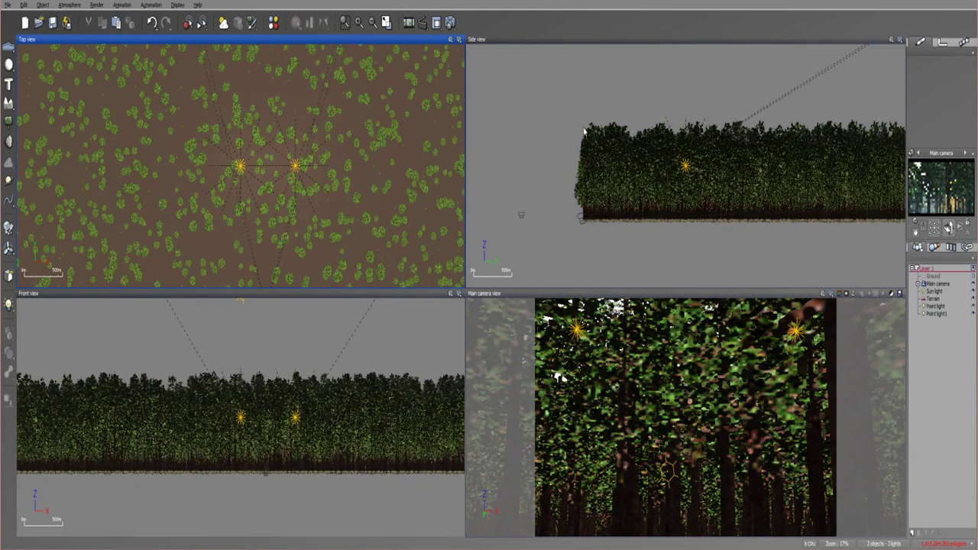
Render a preview of the scene to check the effect of both point lights.
click(452, 24)
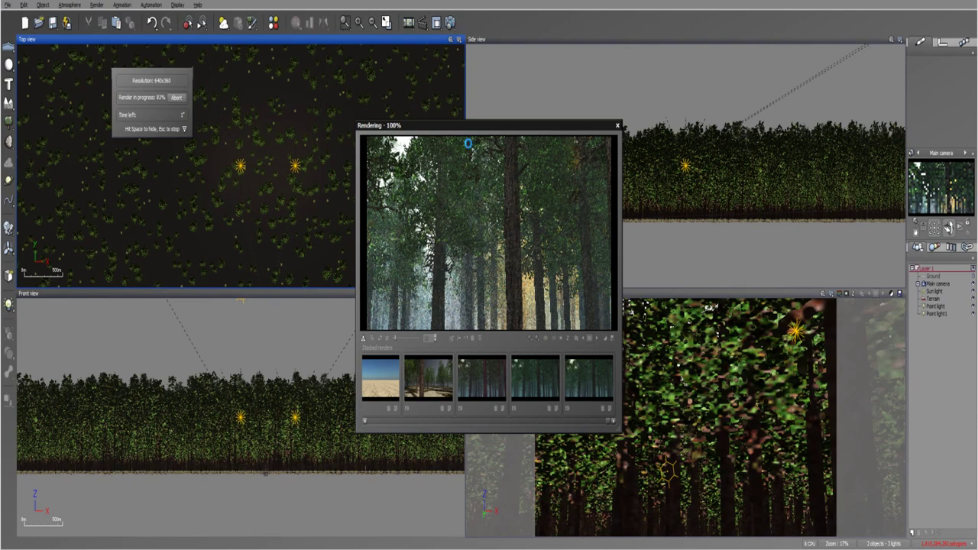
click(512, 221)
click(844, 350)
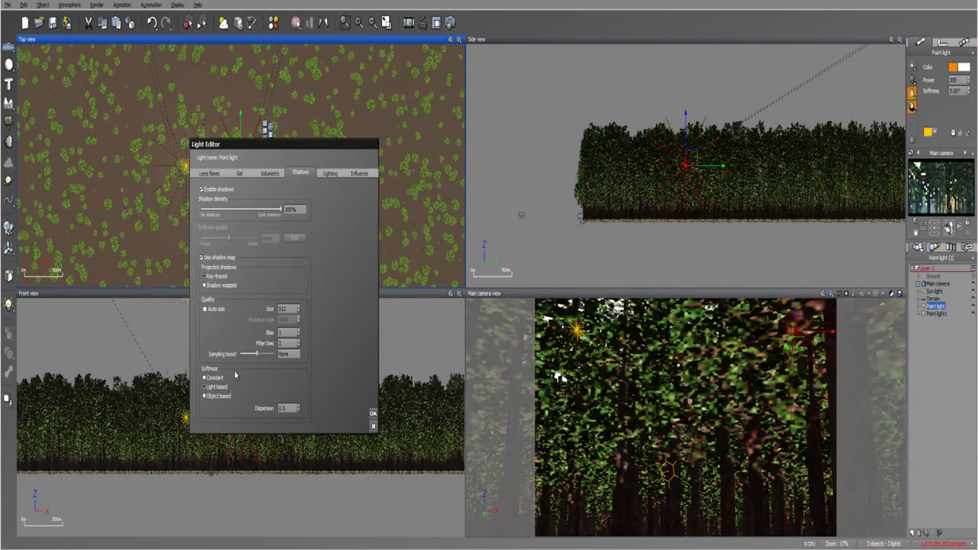
Set the point lights' volumetric quality boost to 4 and accept both lights' settings.
click(218, 308)
click(217, 310)
click(271, 174)
click(373, 270)
double_click(940, 314)
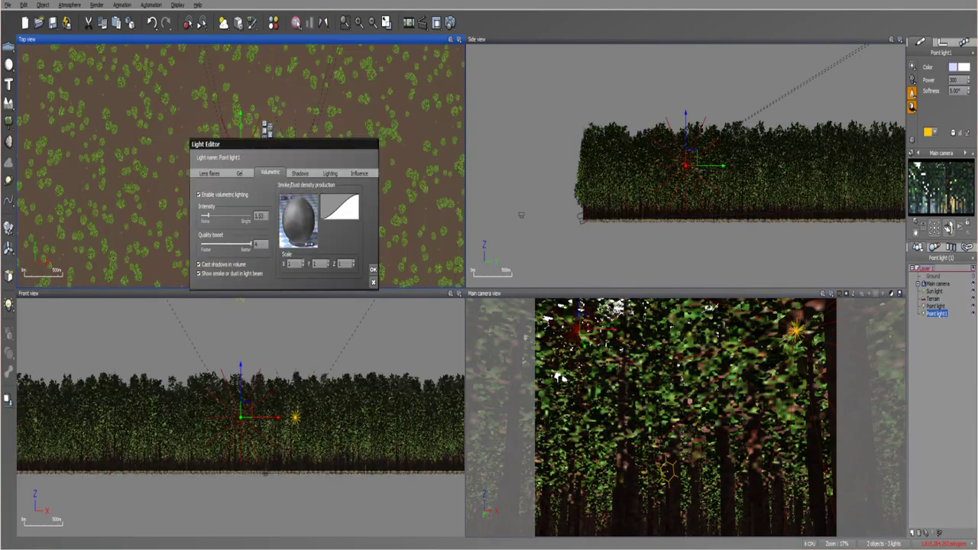
click(373, 269)
Set the atmosphere's fog and haze quality boost to +4 and open the atmosphere's light settings.
click(223, 23)
click(424, 337)
text(4)
key(Return)
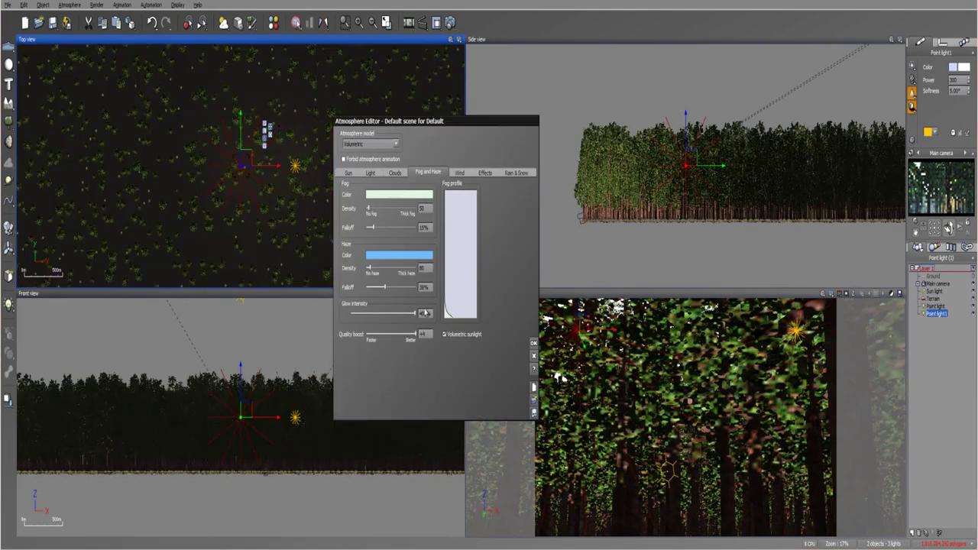
click(369, 173)
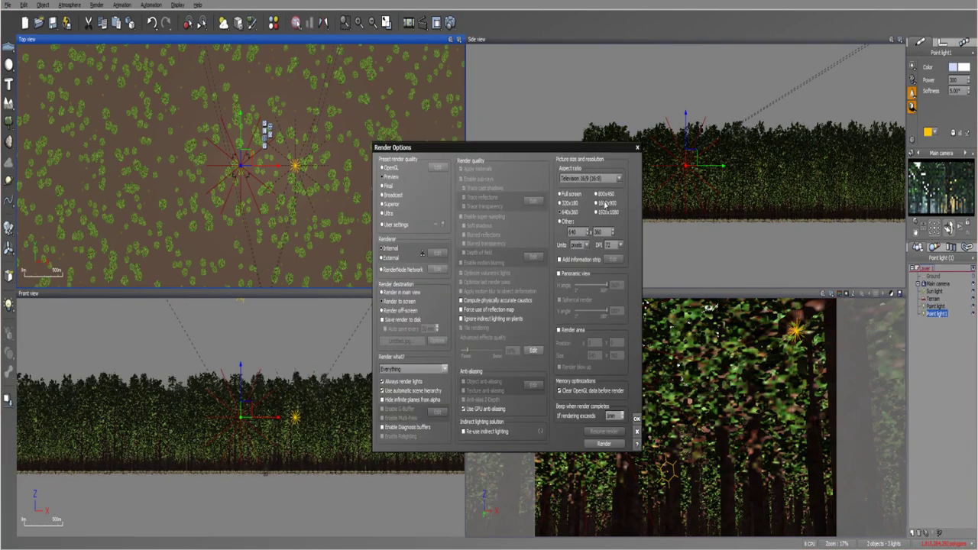
Set the render options to Ultra quality at 1600x900 and render the final image.
click(396, 213)
click(637, 419)
click(450, 23)
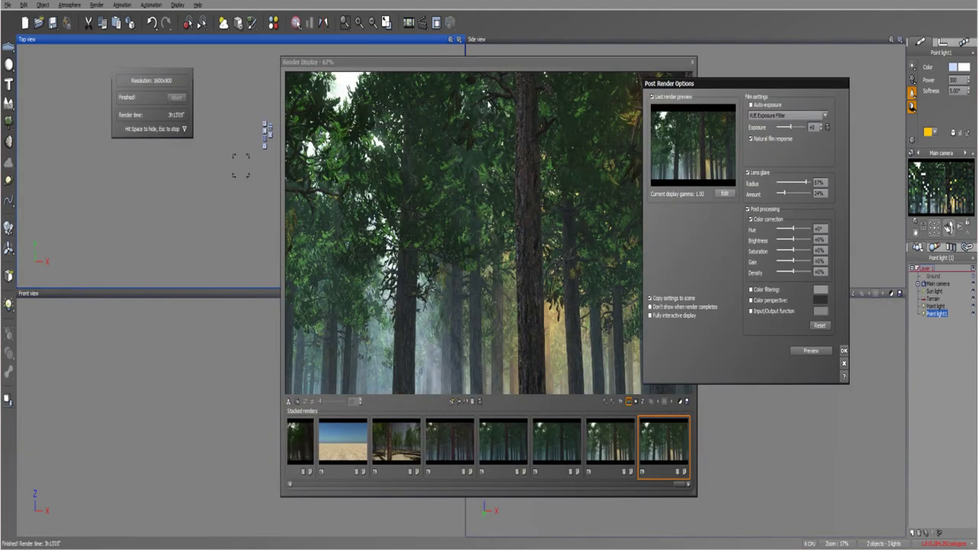
Switch the finished render's film settings to the Photographic Exposure Filter, preview the result and accept it.
click(787, 114)
click(787, 130)
click(810, 350)
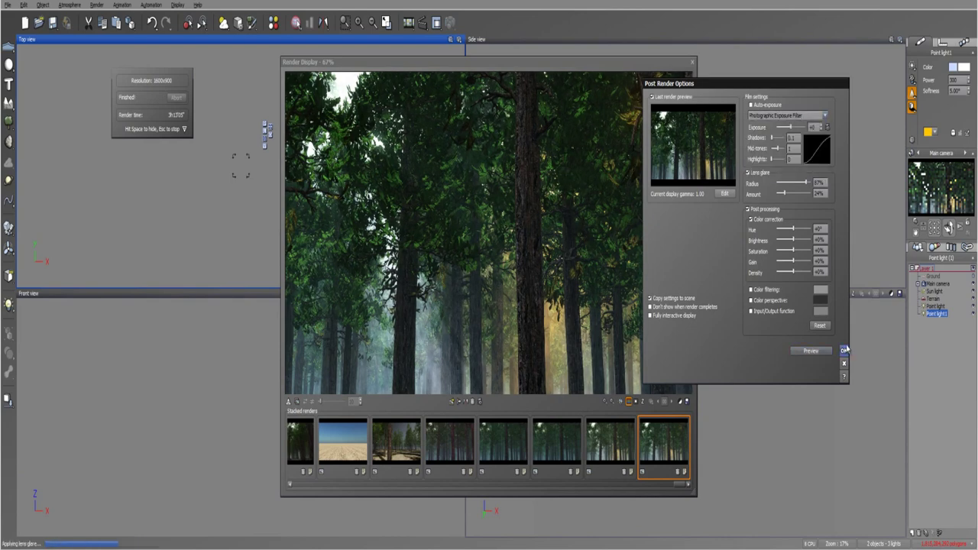
click(845, 350)
Save the rendered picture to the desktop as a TIFF file named Volume Forest.
right_click(450, 246)
click(469, 253)
click(498, 367)
click(496, 473)
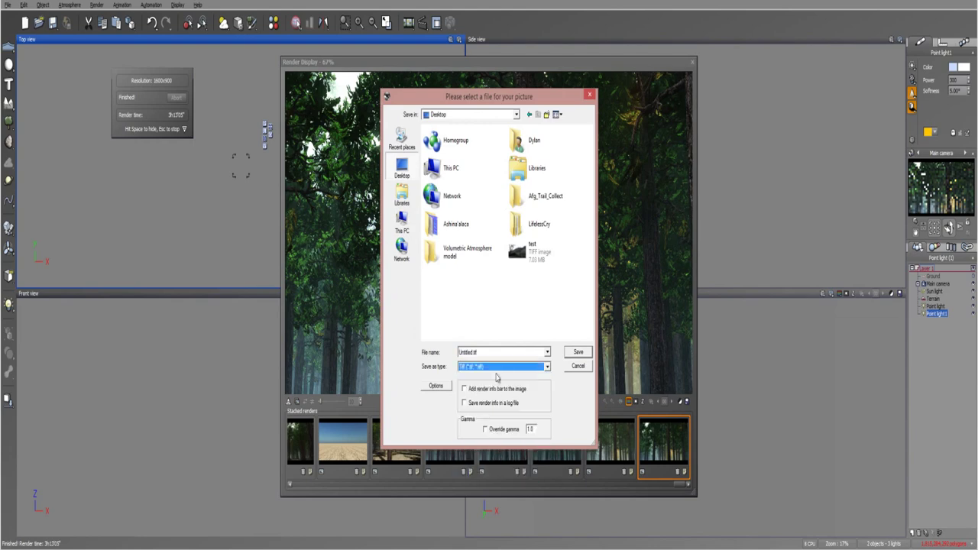
double_click(497, 352)
text(Volume Forest)
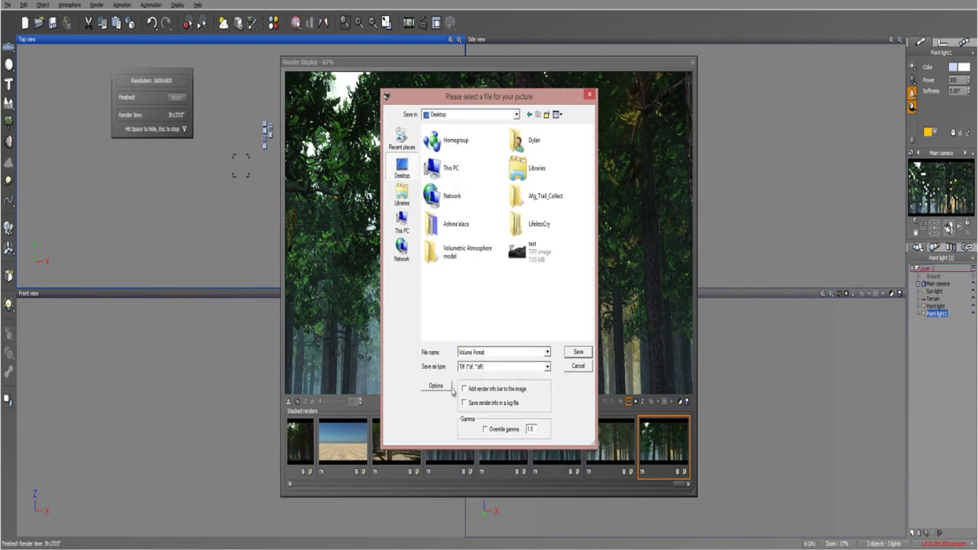
click(435, 386)
click(578, 351)
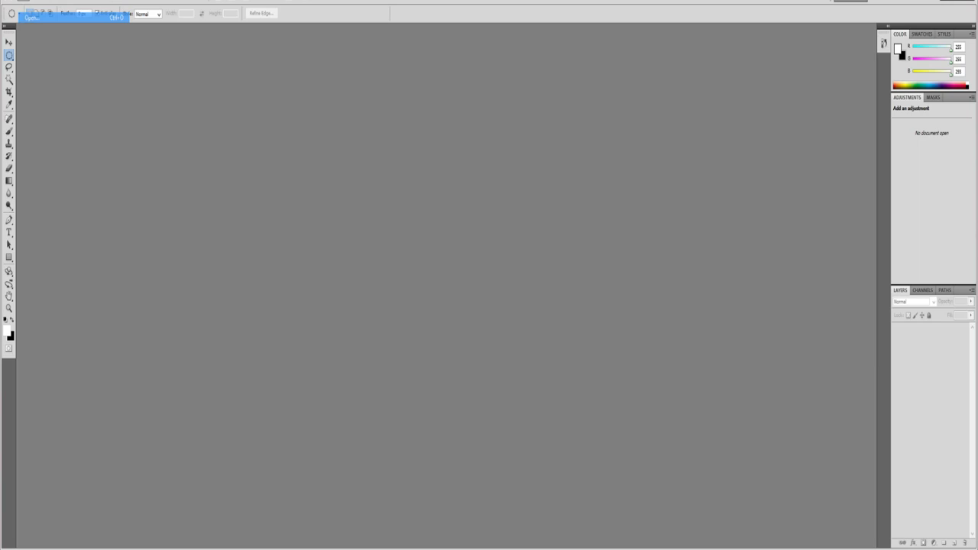
Open the Volume Forest TIFF in Photoshop and increase its contrast with an S-shaped Curves adjustment.
key(ctrl+o)
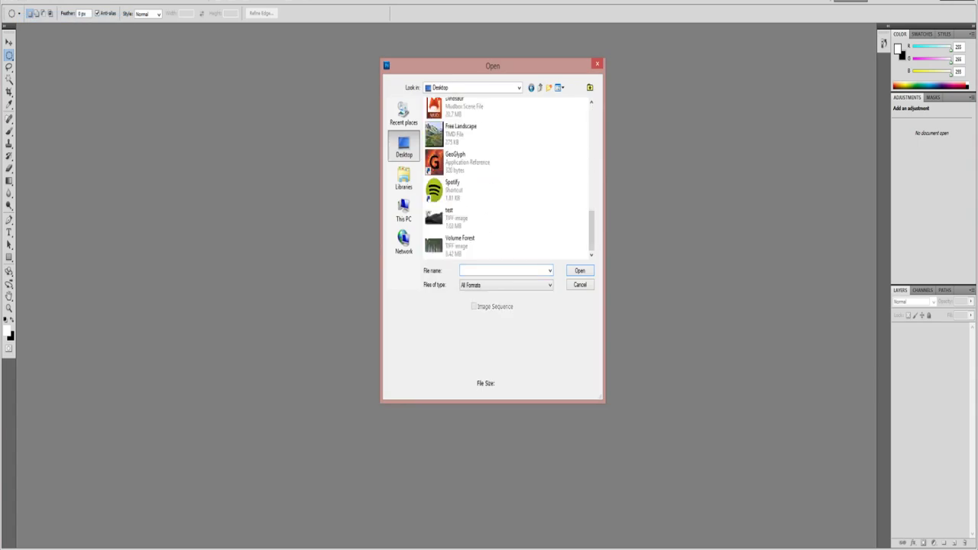
click(580, 270)
click(54, 0)
mouse_move(77, 22)
click(152, 43)
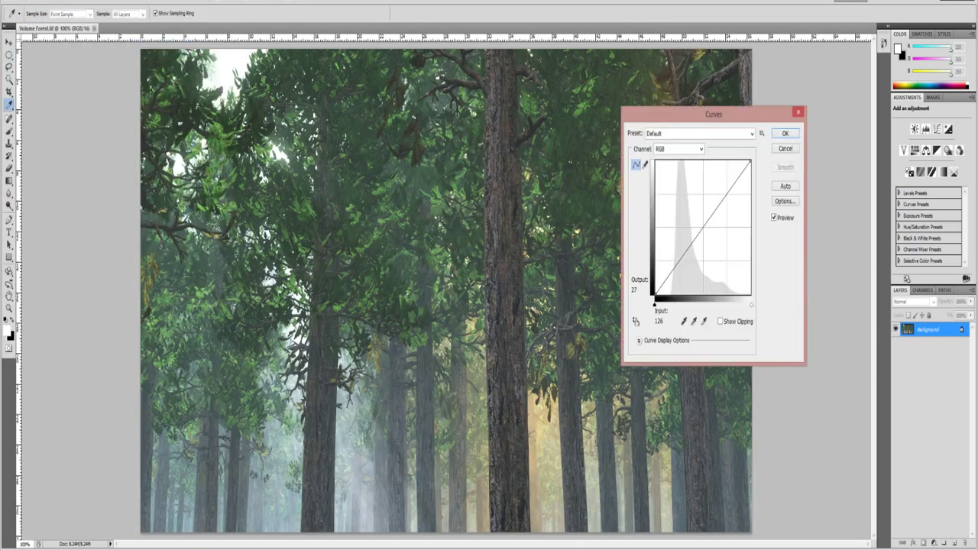
drag(670, 276, 673, 291)
drag(725, 213, 723, 195)
click(785, 133)
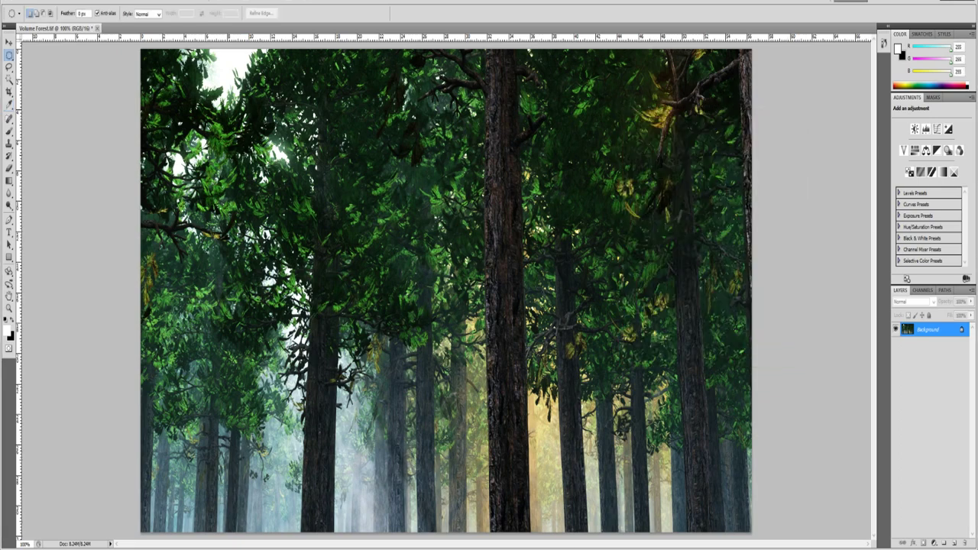
Apply Auto Color to the forest image.
click(54, 1)
click(64, 58)
click(54, 1)
mouse_move(76, 23)
Soften the image with a Gaussian Blur of 0.3 pixels and apply Auto Contrast.
mouse_move(108, 1)
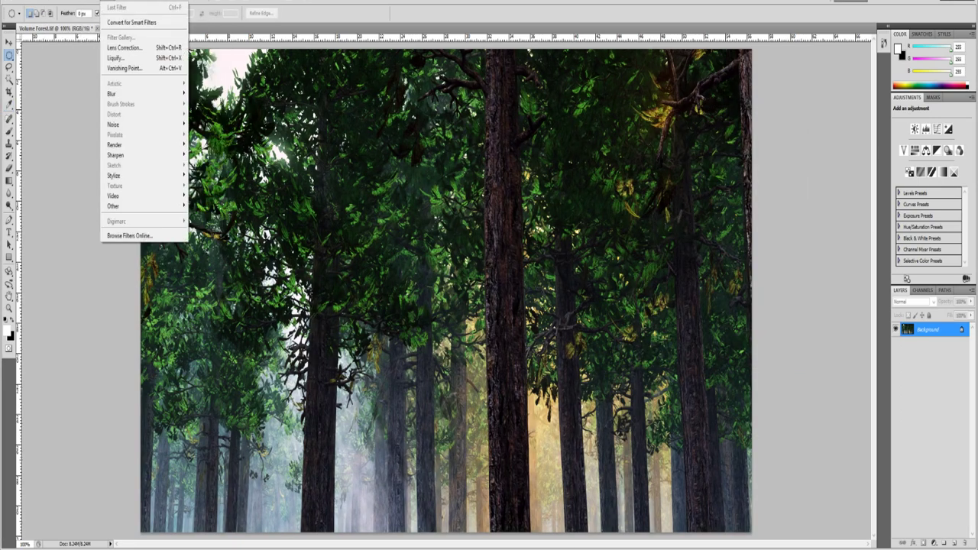
mouse_move(116, 94)
click(208, 134)
drag(599, 234, 601, 233)
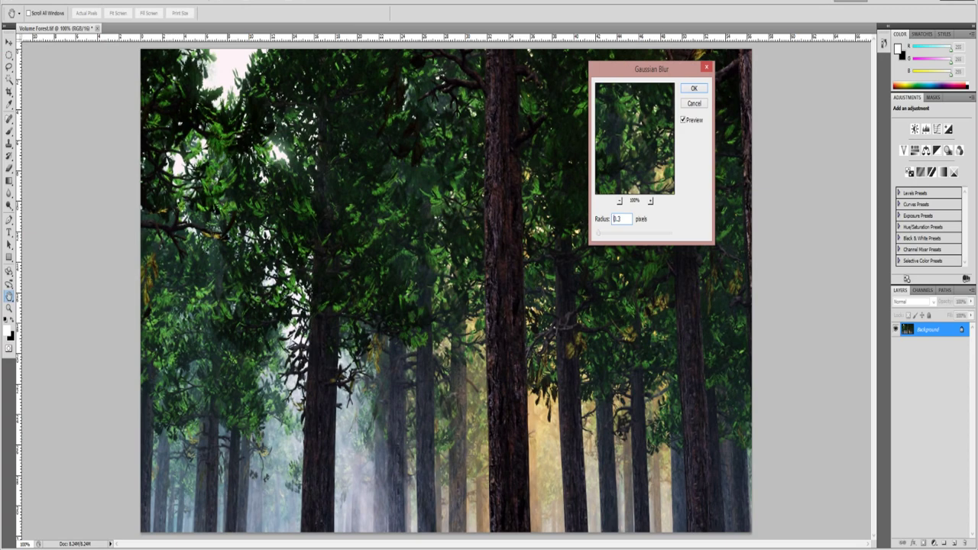
key(Return)
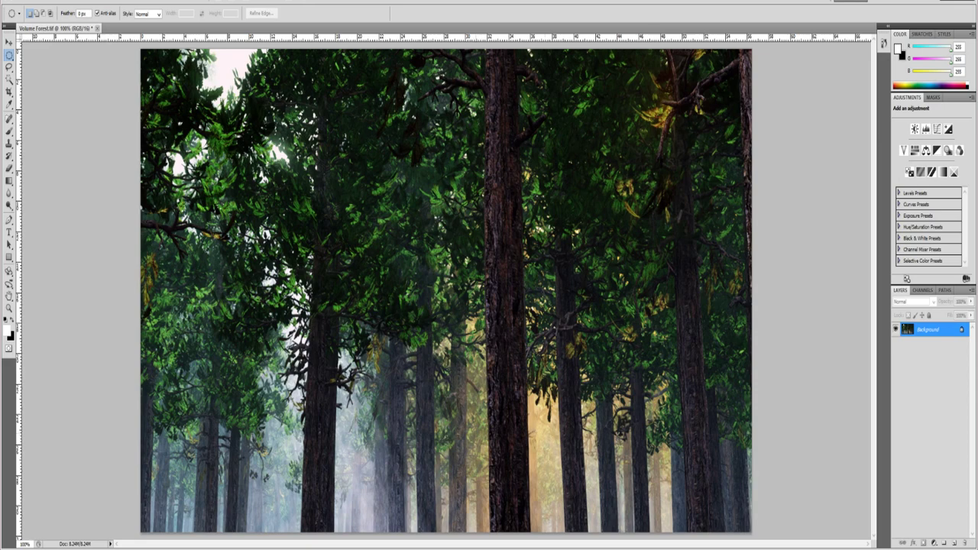
click(52, 0)
click(76, 47)
Save the edited image to the desktop as a PNG named Volume Forest.
click(23, 1)
click(48, 160)
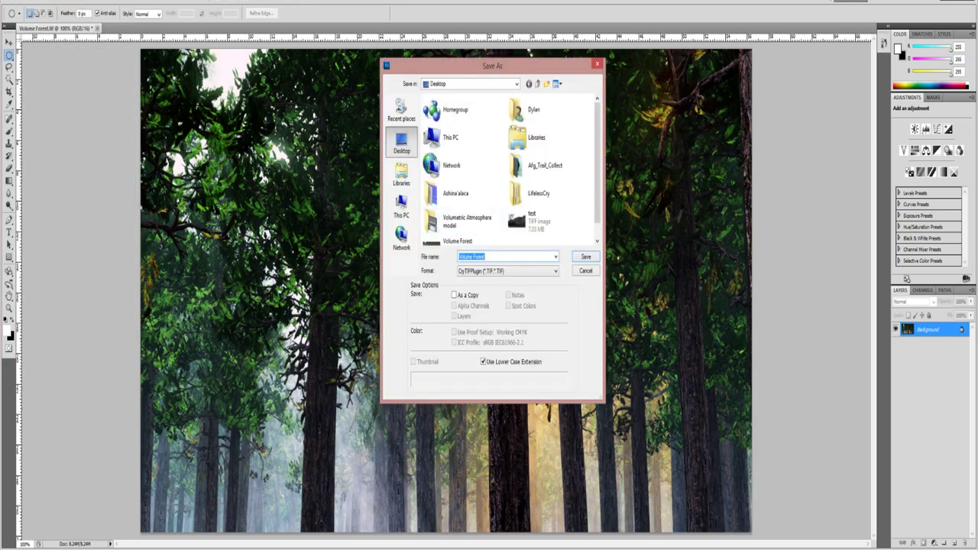
click(555, 271)
click(489, 351)
click(586, 257)
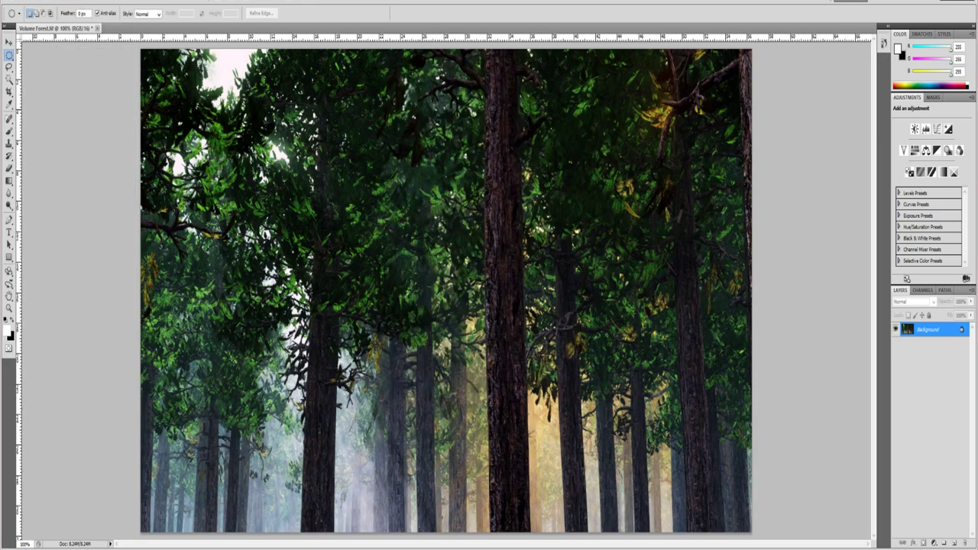
key(Return)
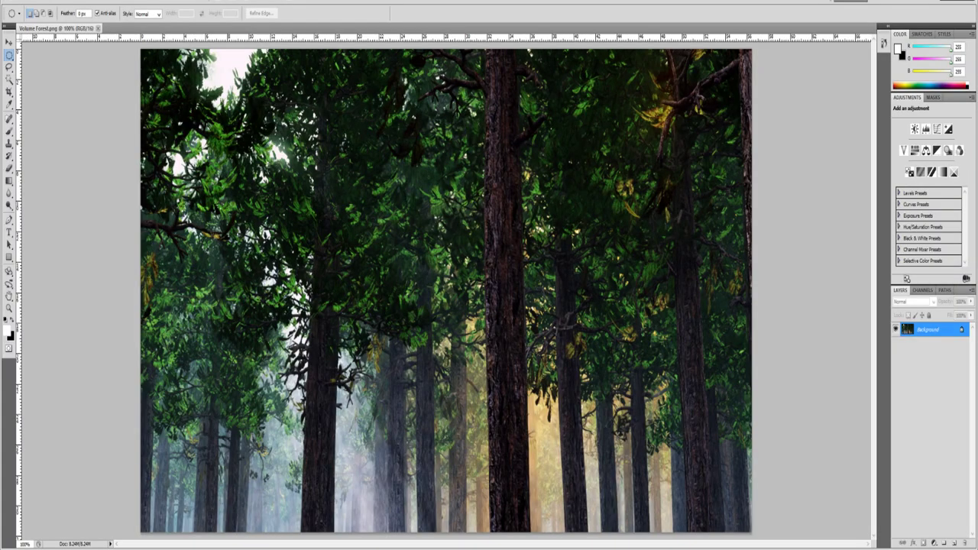